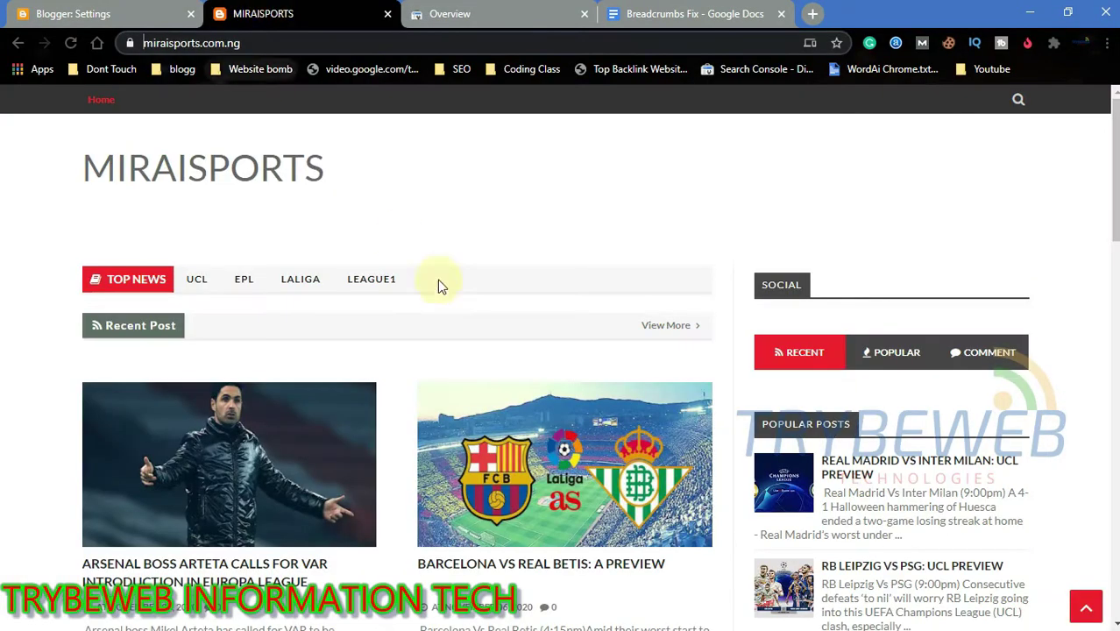
# Step: Copy the link address of the Arsenal Arteta VAR post from the MIRAISPORTS homepage
pyautogui.rightClick(244, 455)
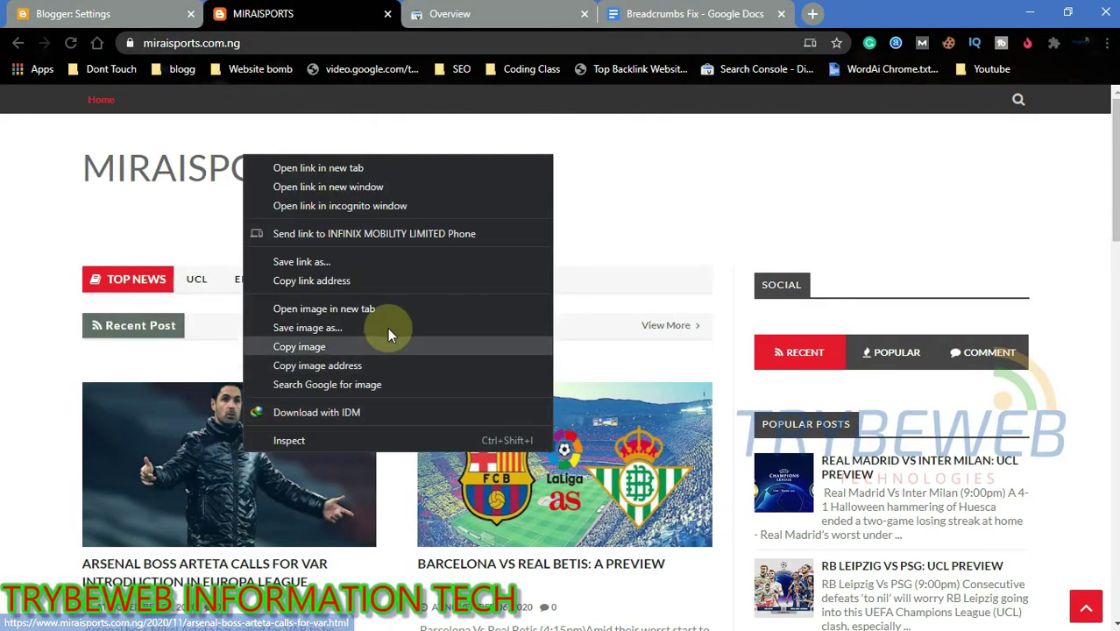
pyautogui.click(358, 289)
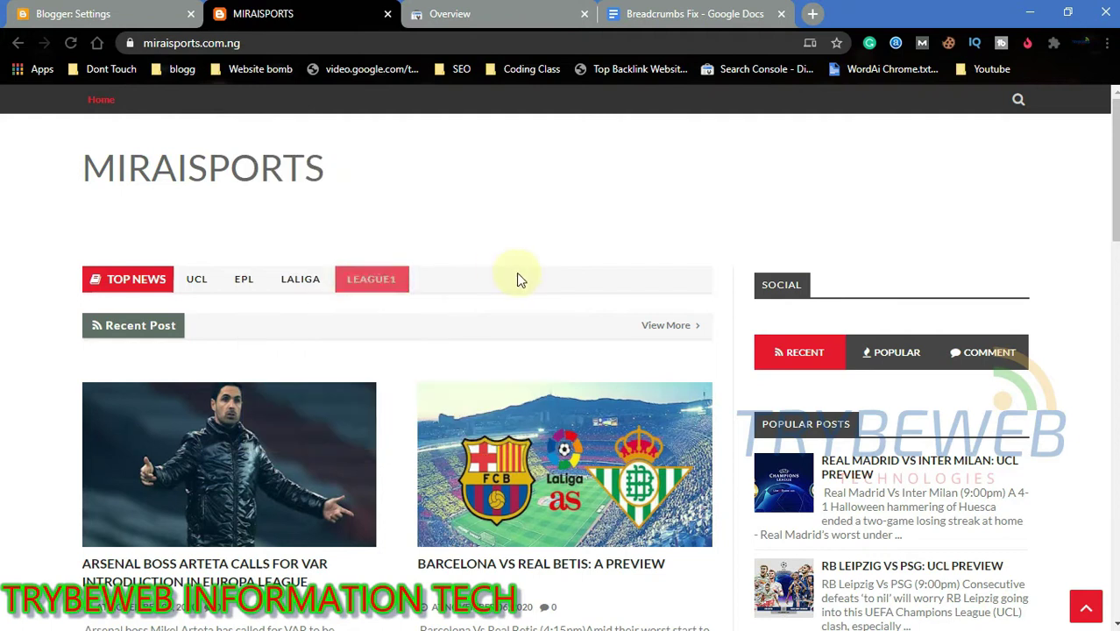
# Step: Inspect the copied Arsenal post URL in Google Search Console
pyautogui.click(436, 12)
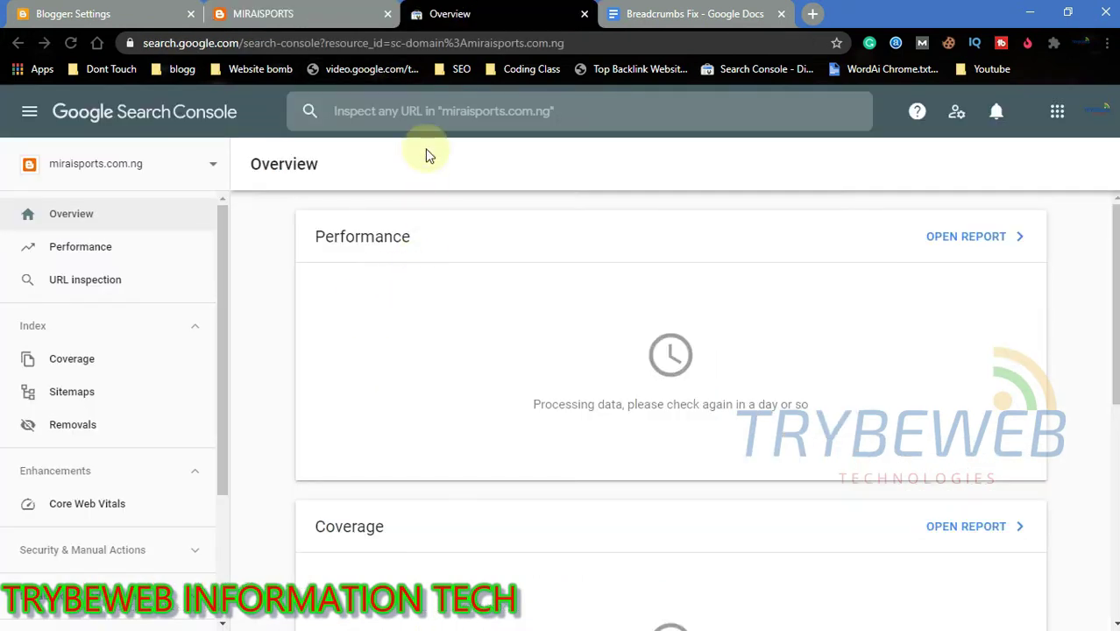
pyautogui.click(428, 113)
pyautogui.write('https://www.miraisports.com.ng/2020/11/arsenal-boss-arteta-calls-for-var.html')
pyautogui.press('Return')
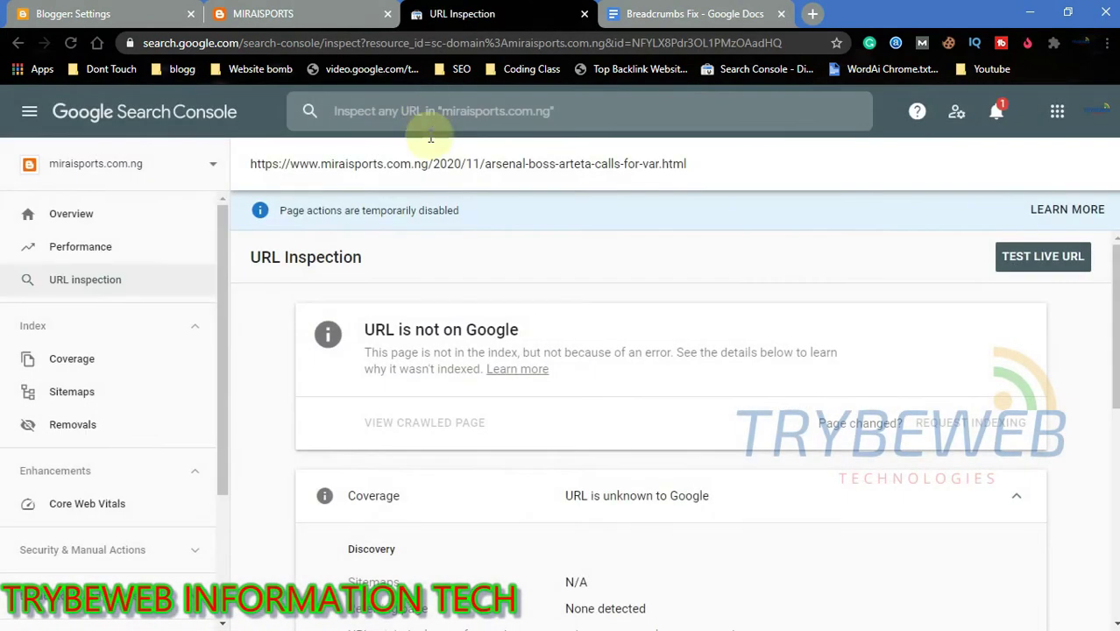
# Step: Review the inspection results and run a live test of the Arsenal post URL
pyautogui.scroll(-2, 942, 308)
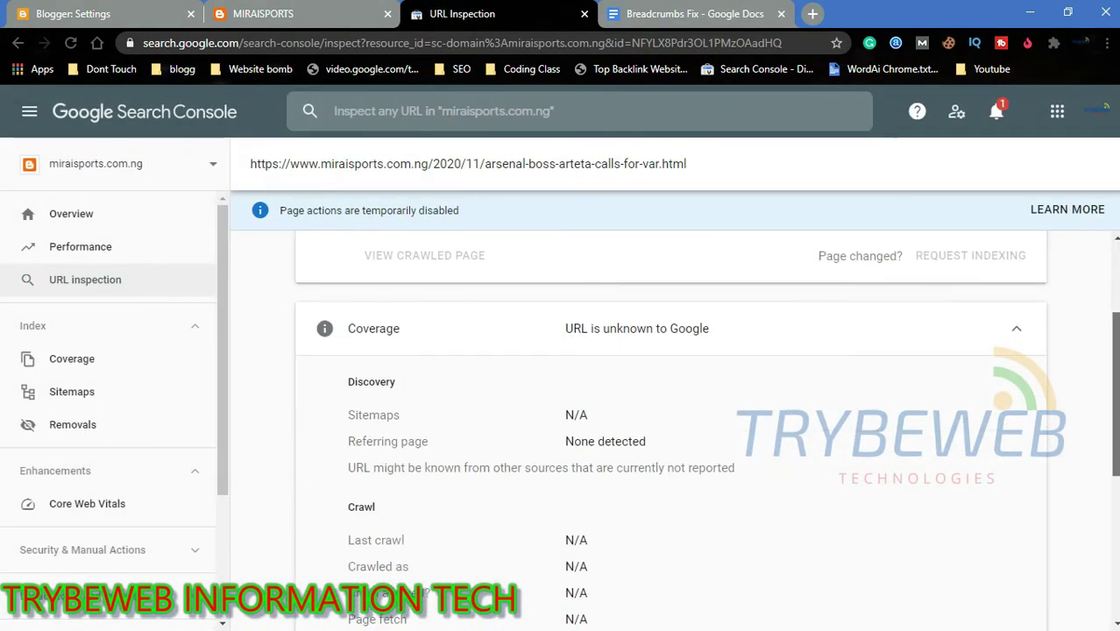
pyautogui.scroll(2, 943, 308)
pyautogui.scroll(-2, 670, 421)
pyautogui.scroll(-2, 671, 420)
pyautogui.scroll(-2, 671, 421)
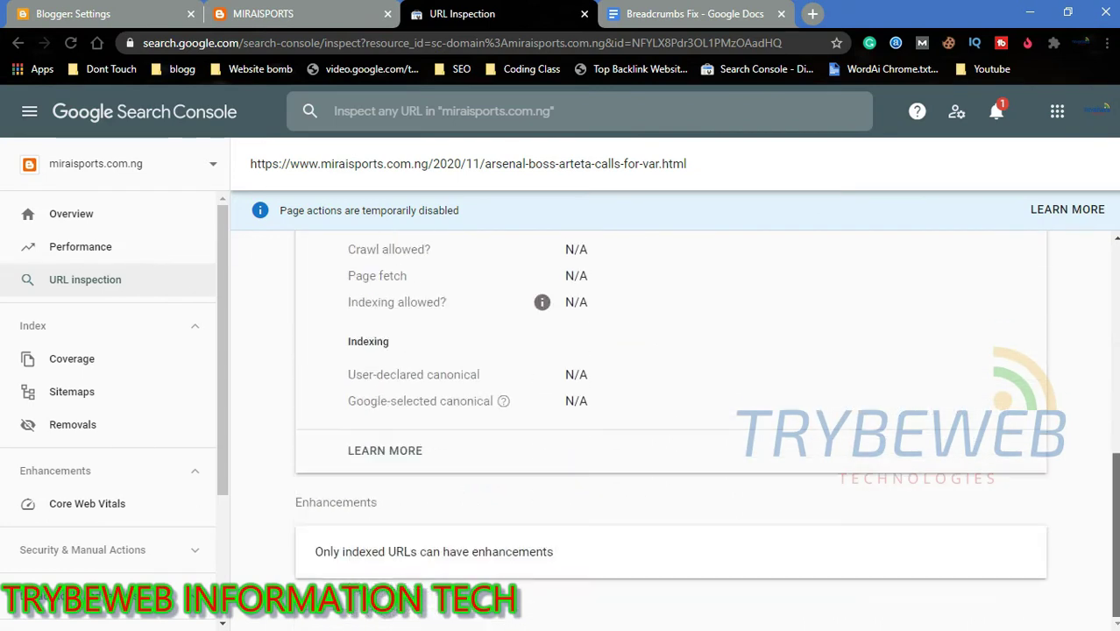
pyautogui.scroll(-1, 670, 420)
pyautogui.scroll(8, 670, 420)
pyautogui.scroll(1, 1016, 263)
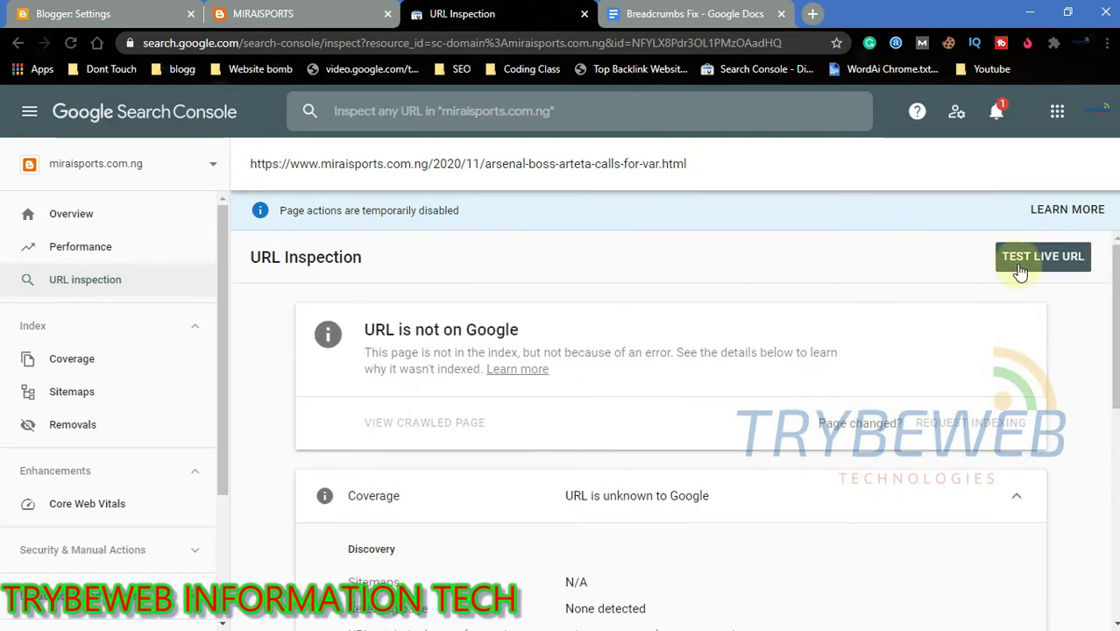
pyautogui.click(1016, 264)
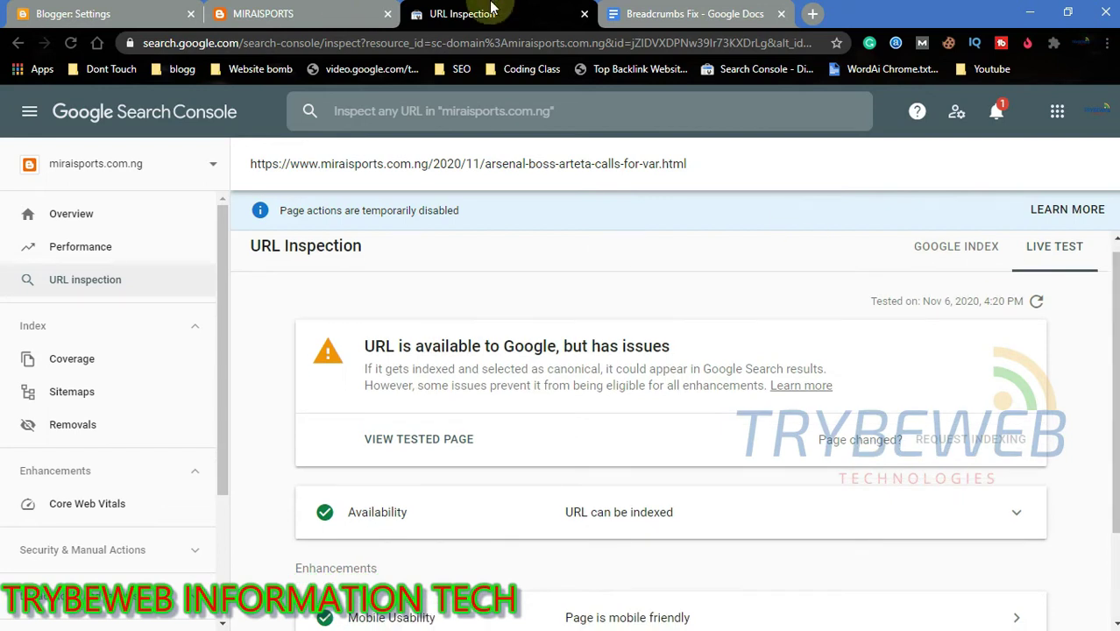
# Step: Highlight parts of the live test results with on-screen box annotations
pyautogui.click(865, 353)
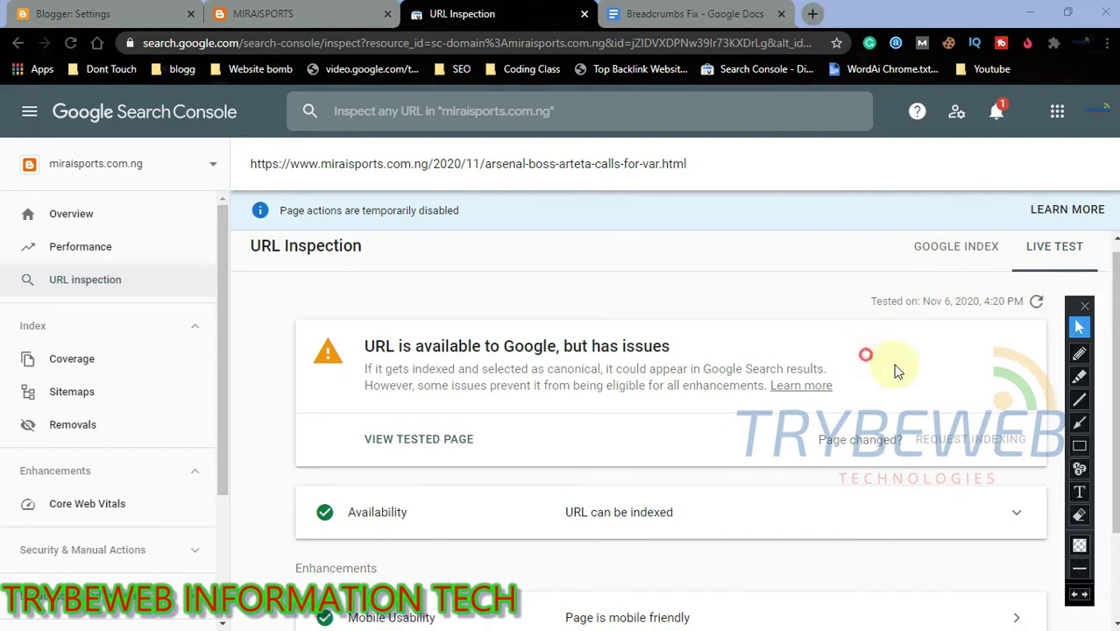
pyautogui.click(1079, 445)
pyautogui.moveTo(294, 322); pyautogui.dragTo(897, 409)
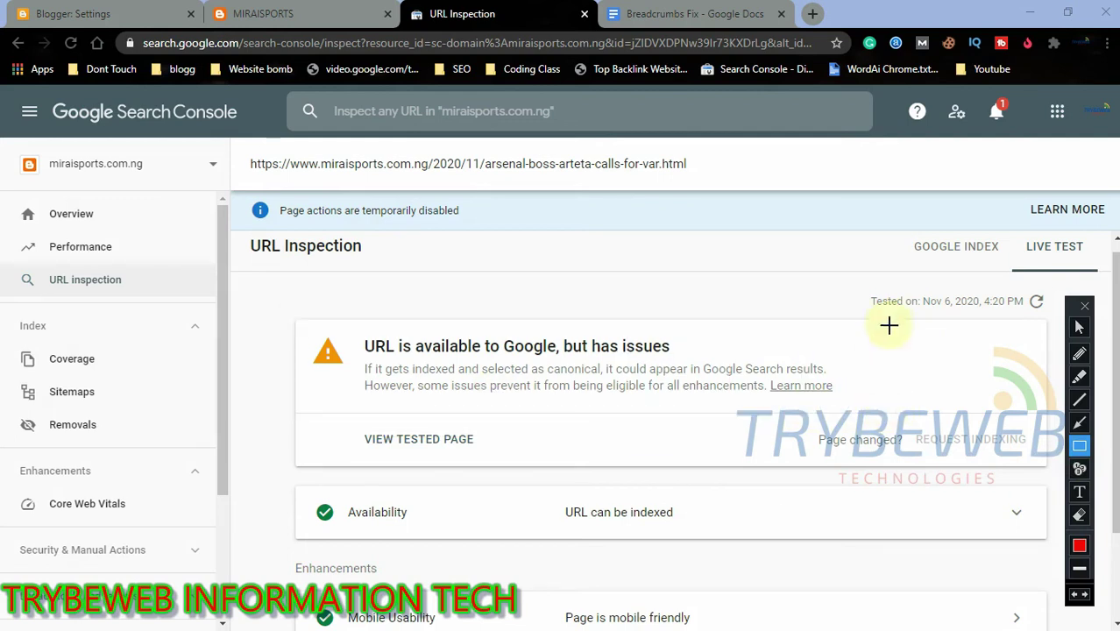
pyautogui.moveTo(863, 278); pyautogui.dragTo(1052, 319)
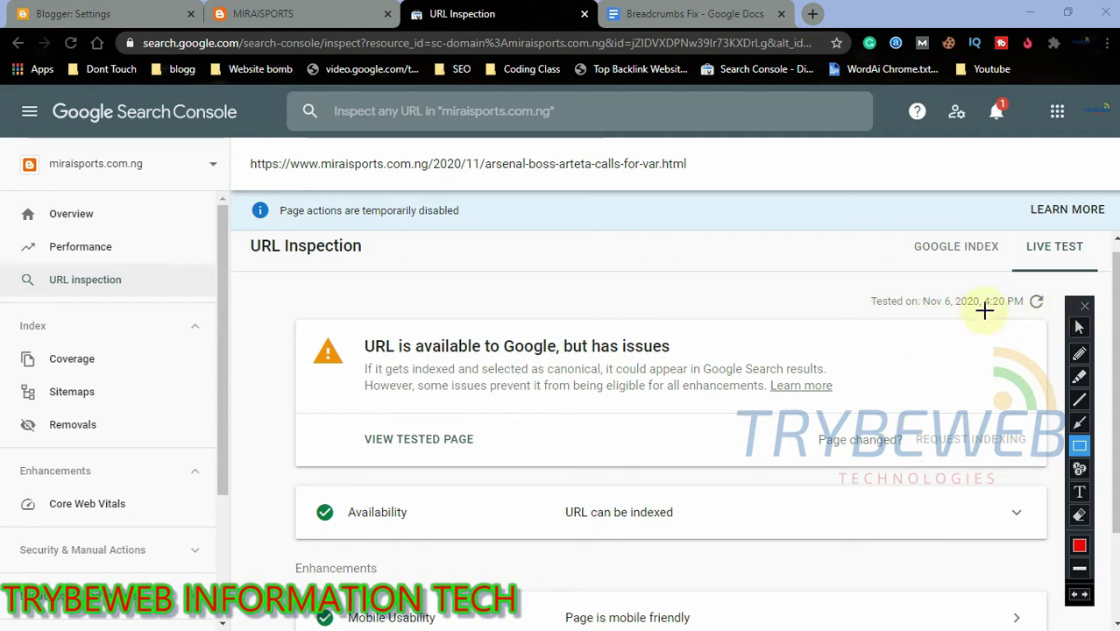
pyautogui.click(1079, 328)
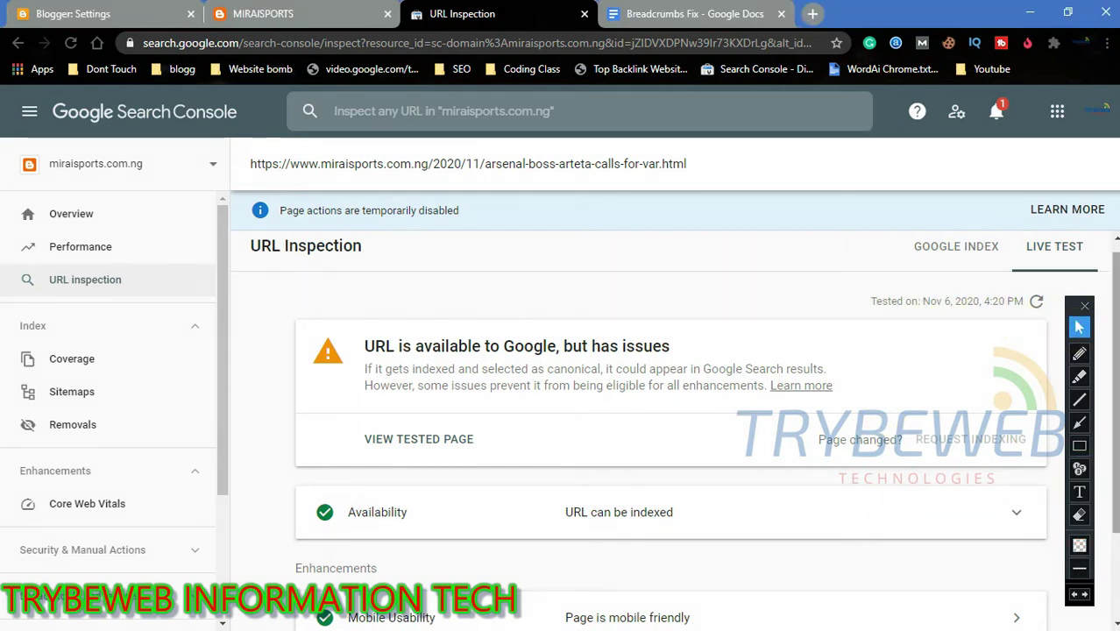
pyautogui.scroll(-3, 1116, 456)
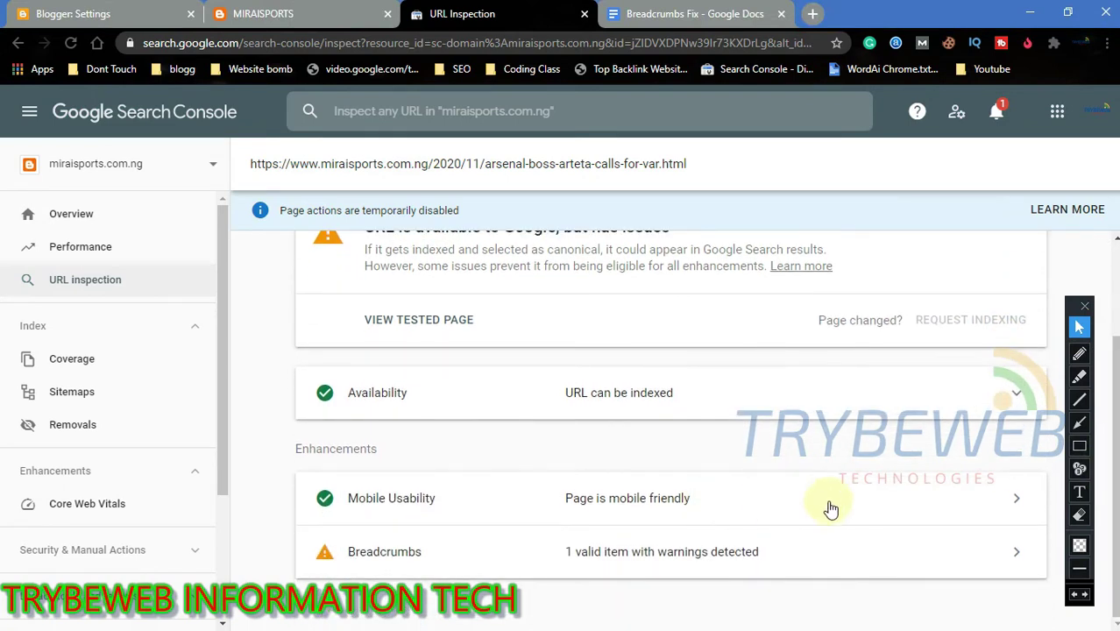
# Step: Open the Breadcrumbs enhancement report showing one unnamed item with a warning
pyautogui.click(1081, 445)
pyautogui.moveTo(286, 528); pyautogui.dragTo(470, 576)
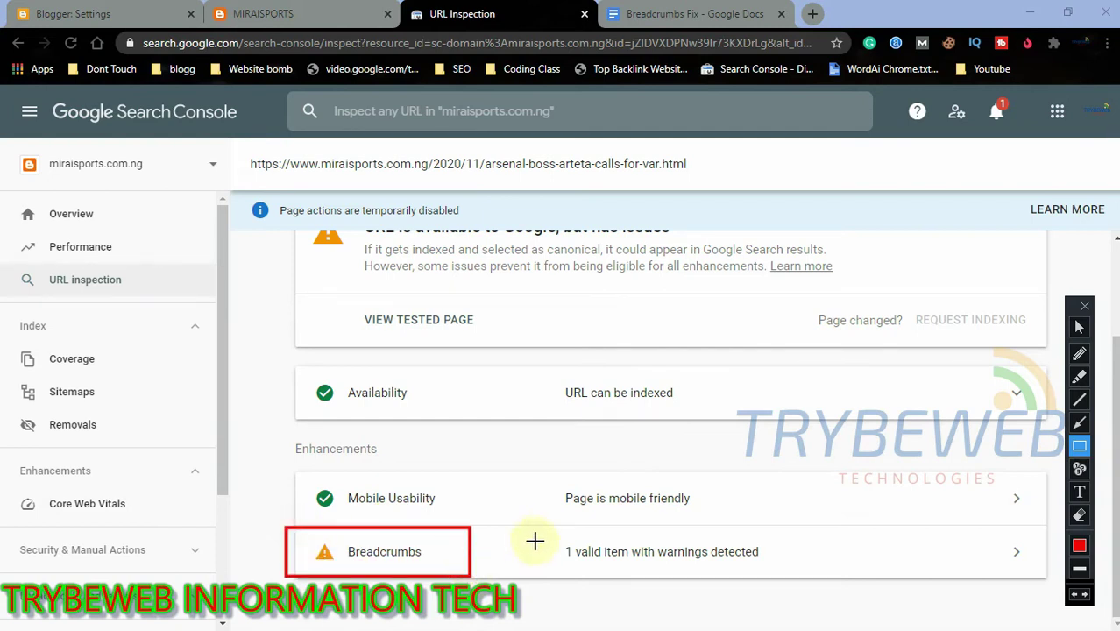
pyautogui.moveTo(537, 524); pyautogui.dragTo(784, 582)
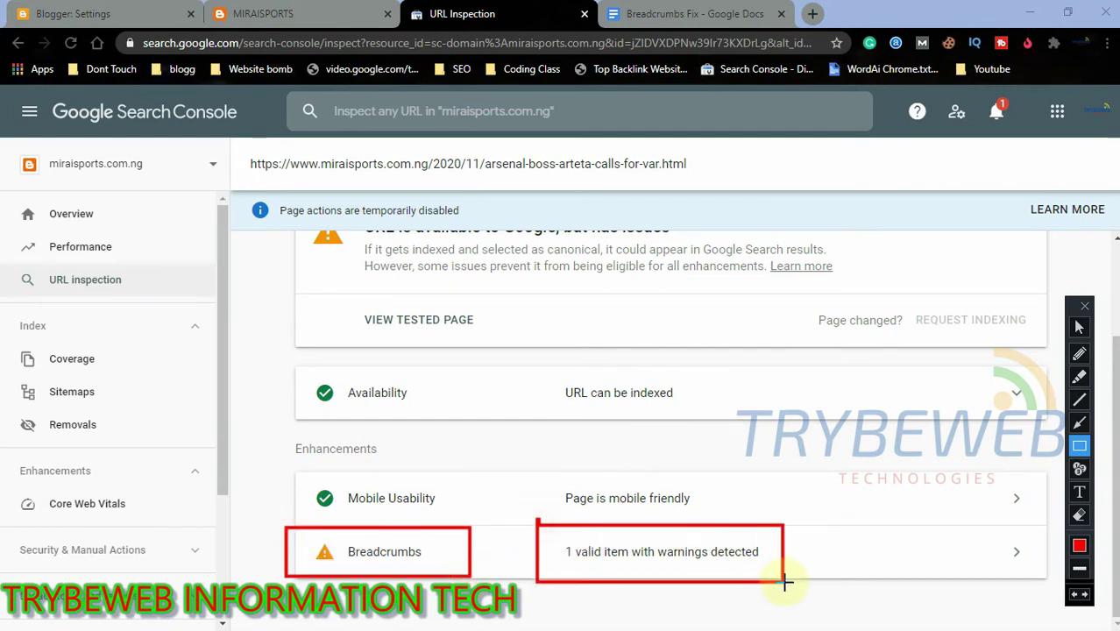
pyautogui.hotkey('ctrl', 'z')
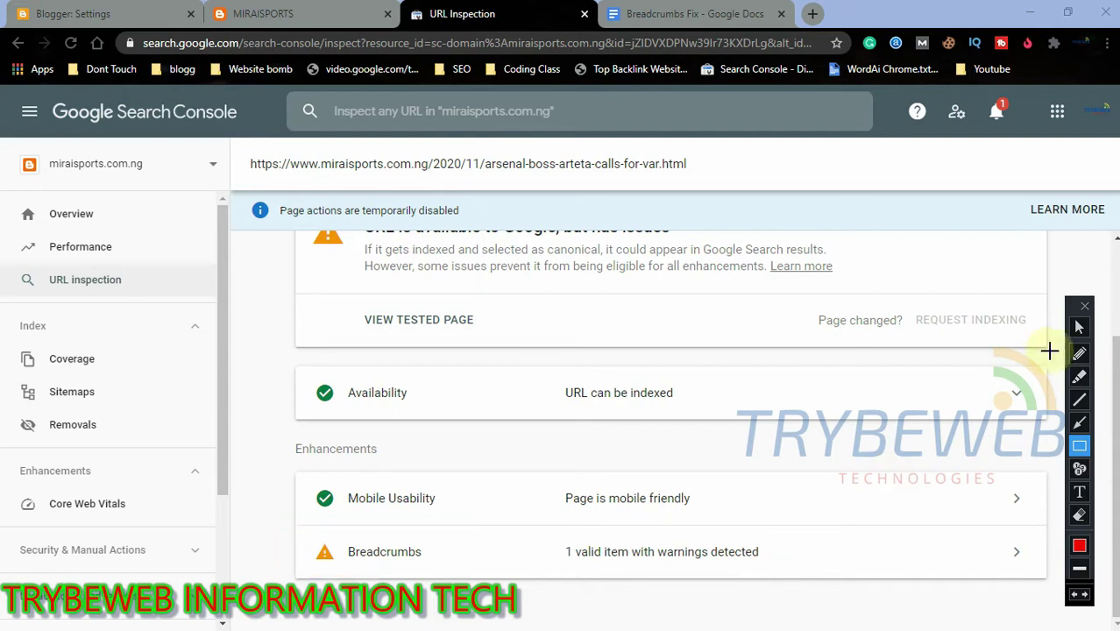
pyautogui.click(1078, 328)
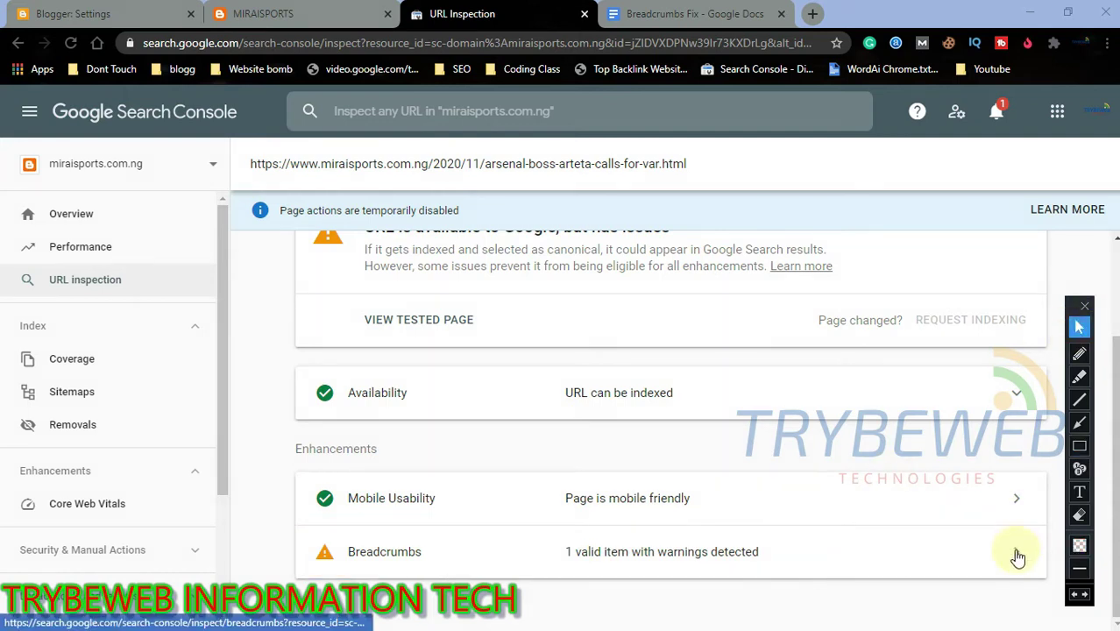
pyautogui.click(1016, 557)
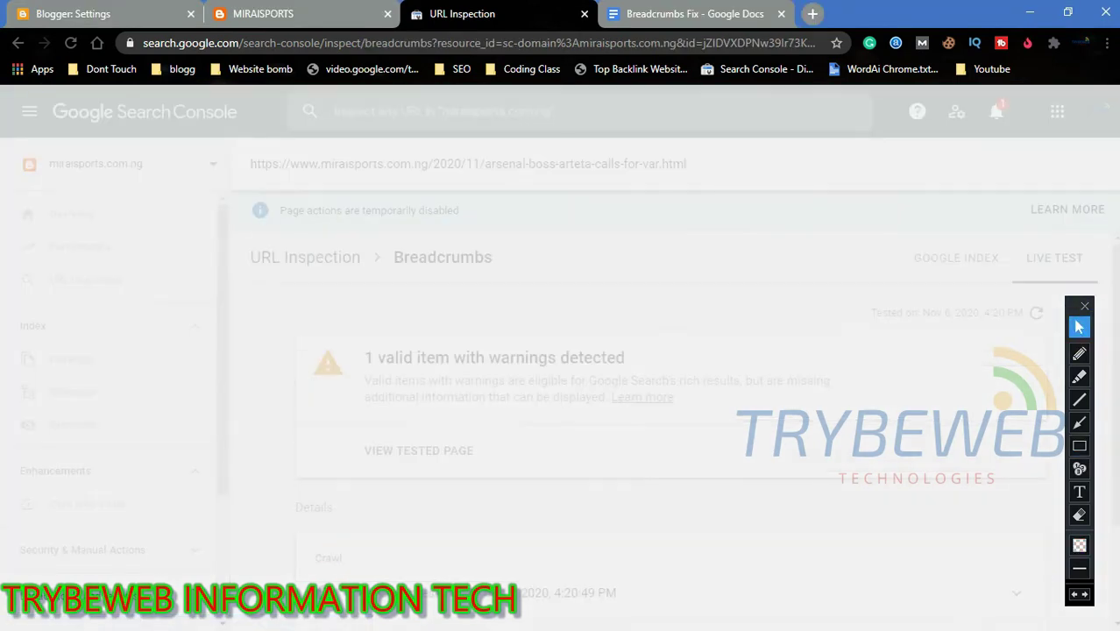
pyautogui.scroll(-3, 892, 566)
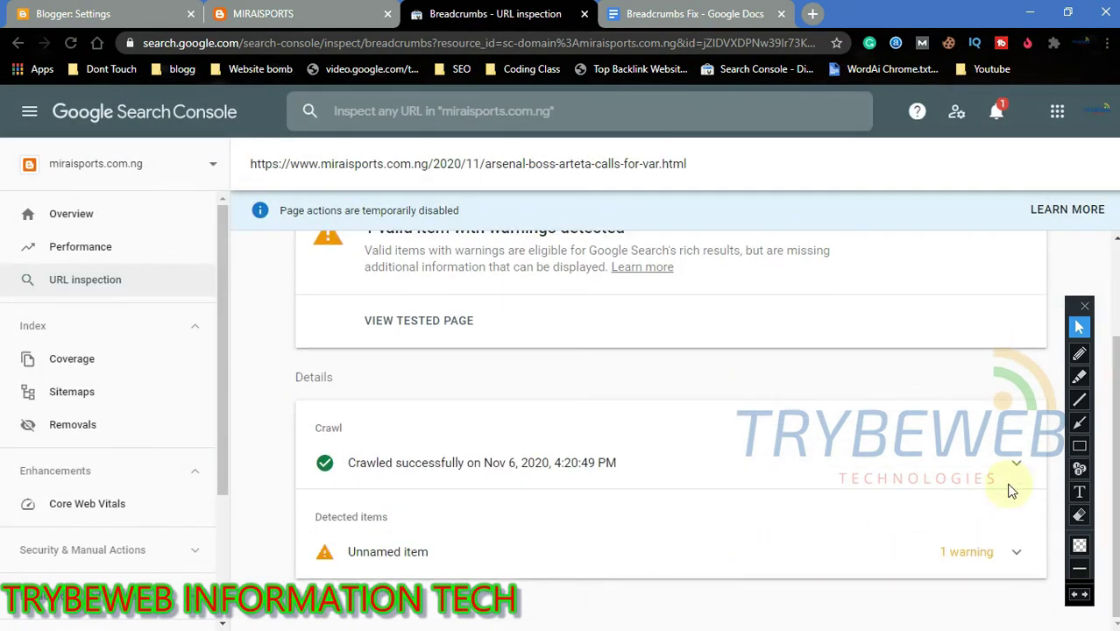
# Step: Expand the warning details for the Unnamed breadcrumb item
pyautogui.click(1078, 445)
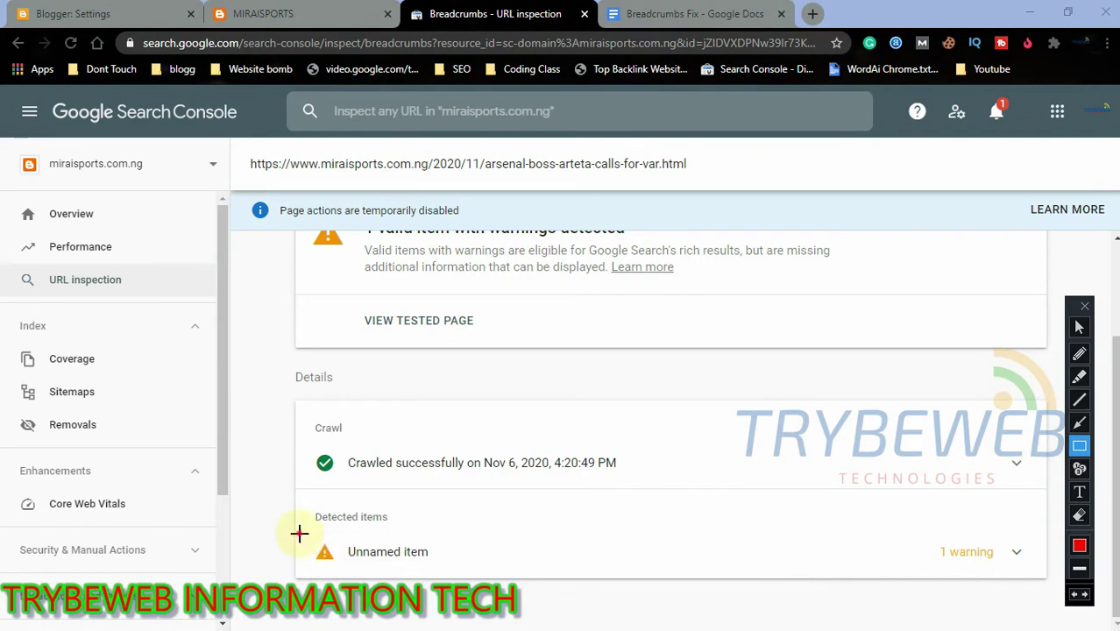
pyautogui.moveTo(296, 522); pyautogui.dragTo(465, 582)
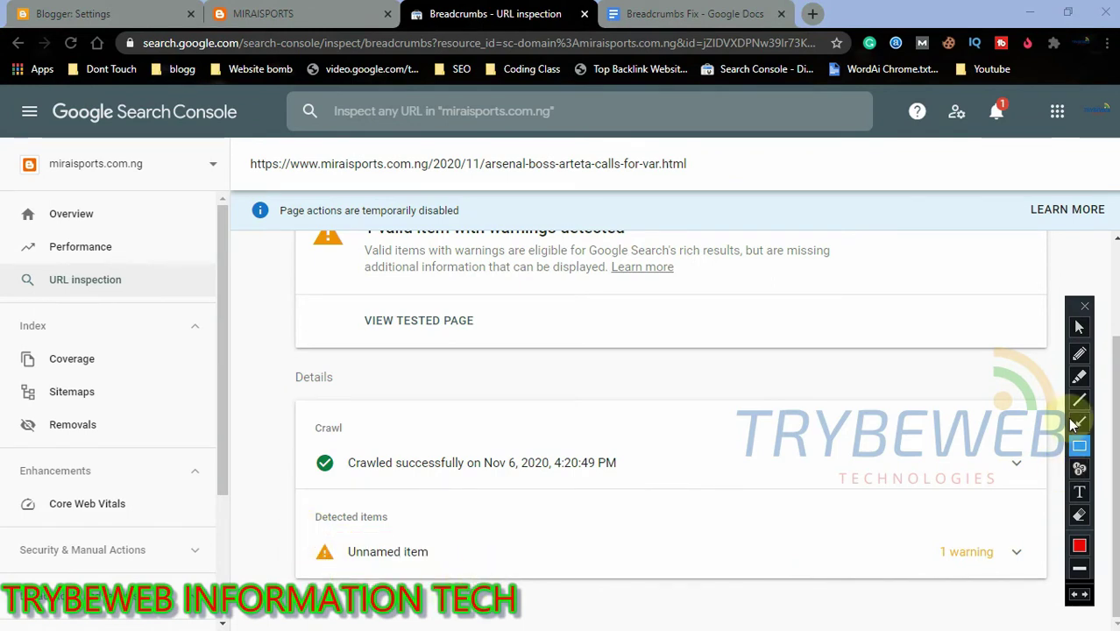
pyautogui.click(1079, 327)
pyautogui.click(1014, 550)
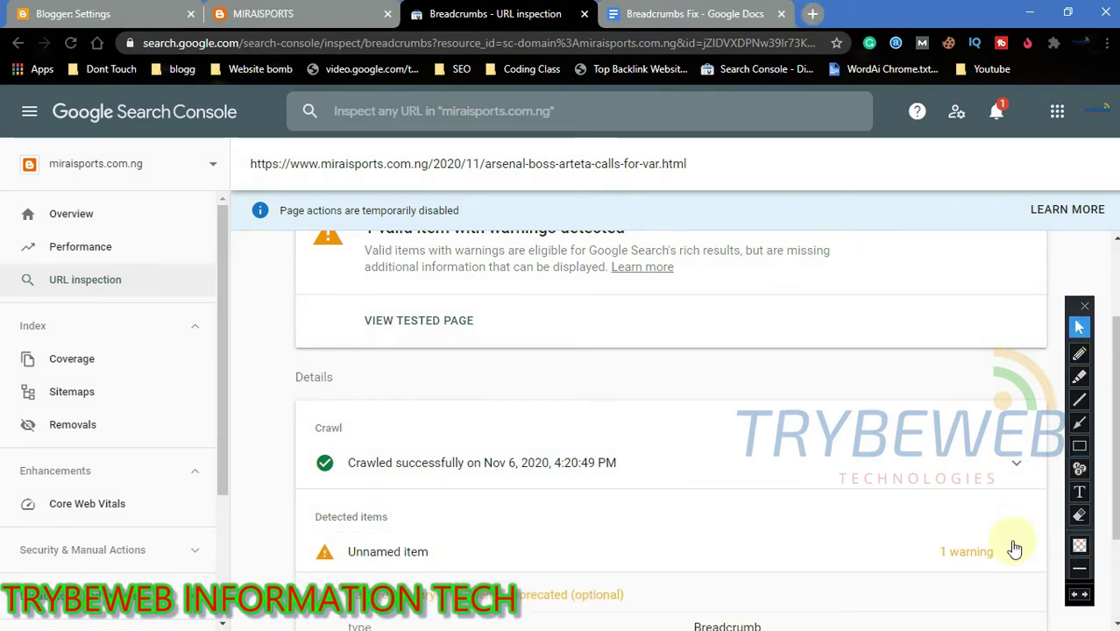
pyautogui.scroll(-2, 964, 552)
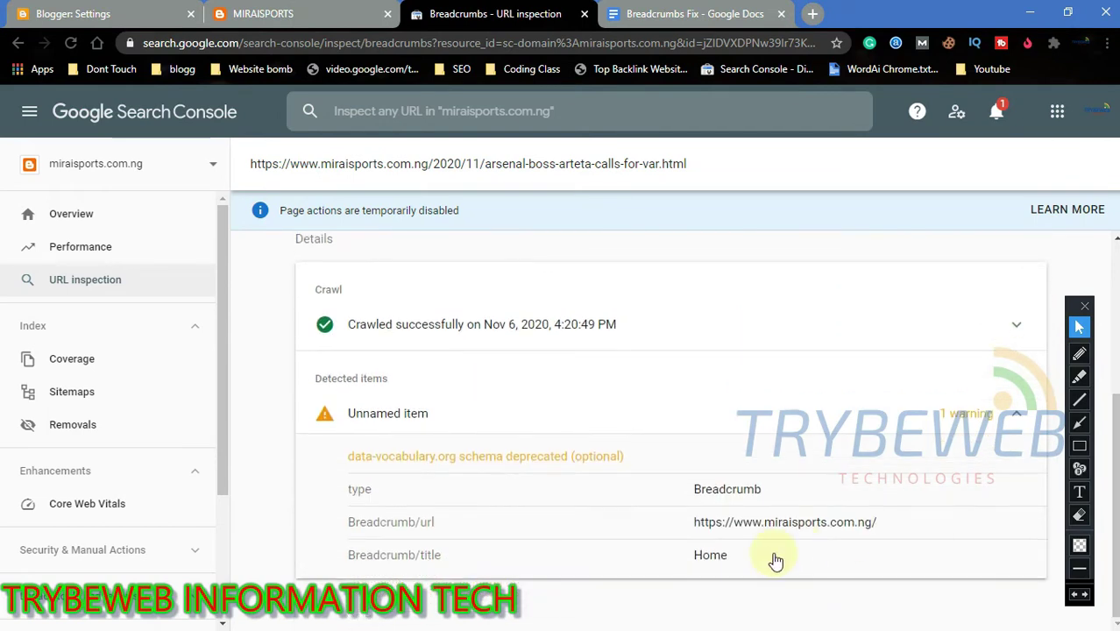
# Step: Box the deprecated v:Breadcrumb code in the tested page HTML, then bring up Blogger settings
pyautogui.moveTo(485, 456)
pyautogui.click(500, 462)
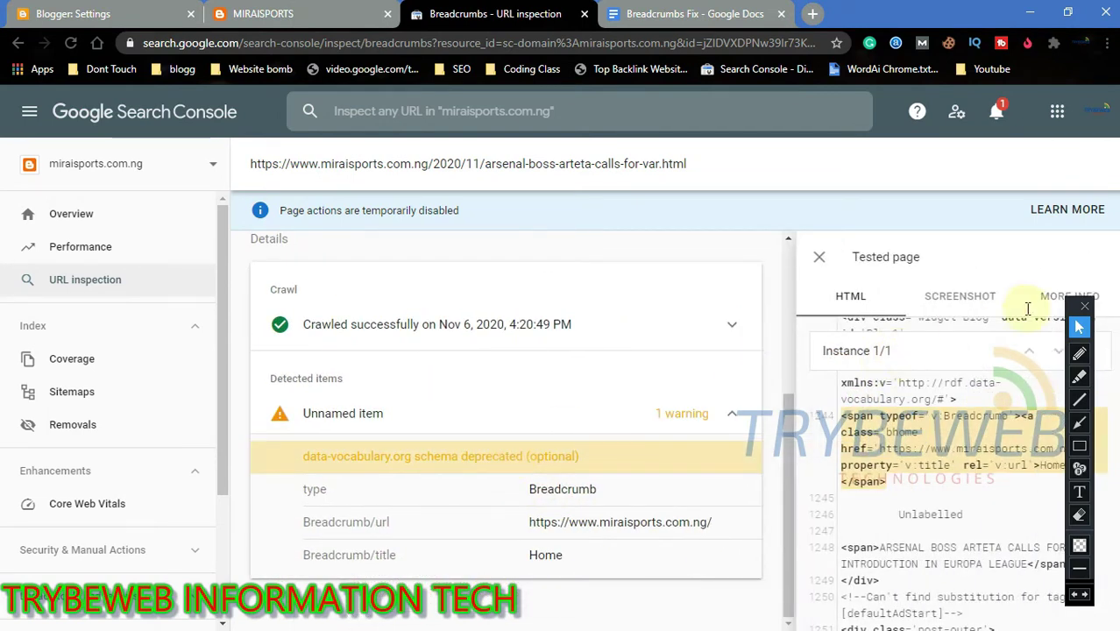
pyautogui.moveTo(1069, 308); pyautogui.dragTo(619, 308)
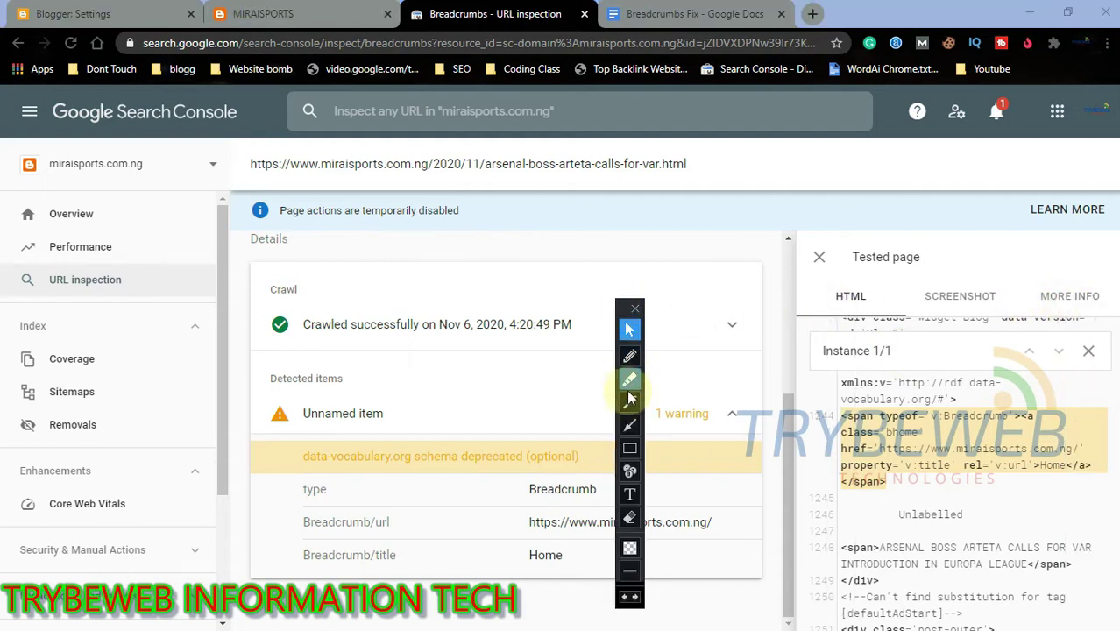
pyautogui.click(630, 446)
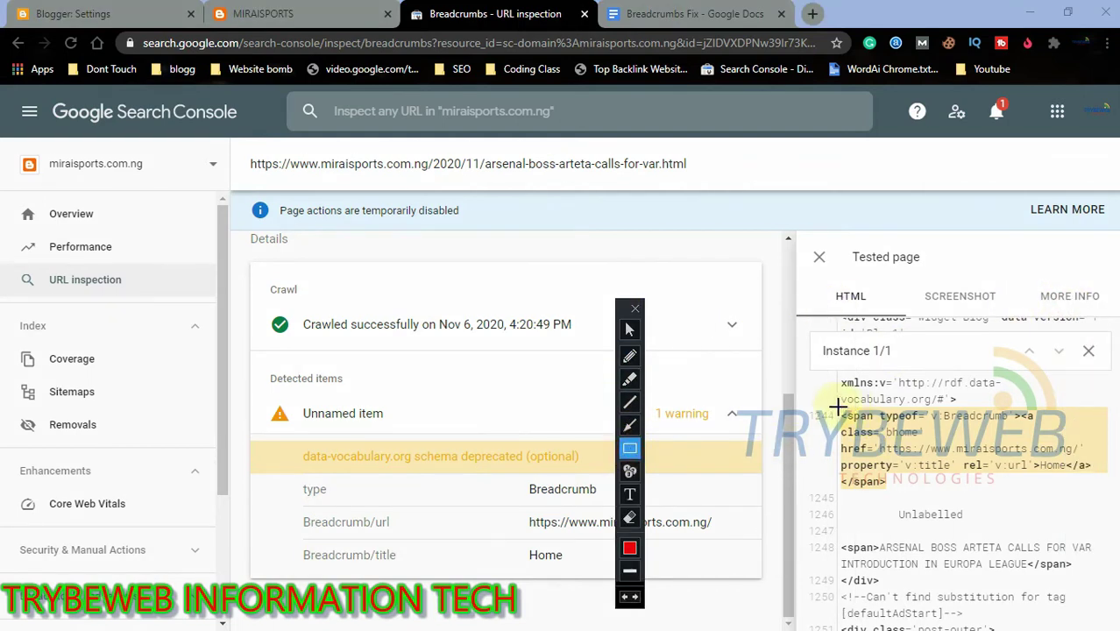
pyautogui.moveTo(837, 406); pyautogui.dragTo(1095, 499)
pyautogui.click(629, 329)
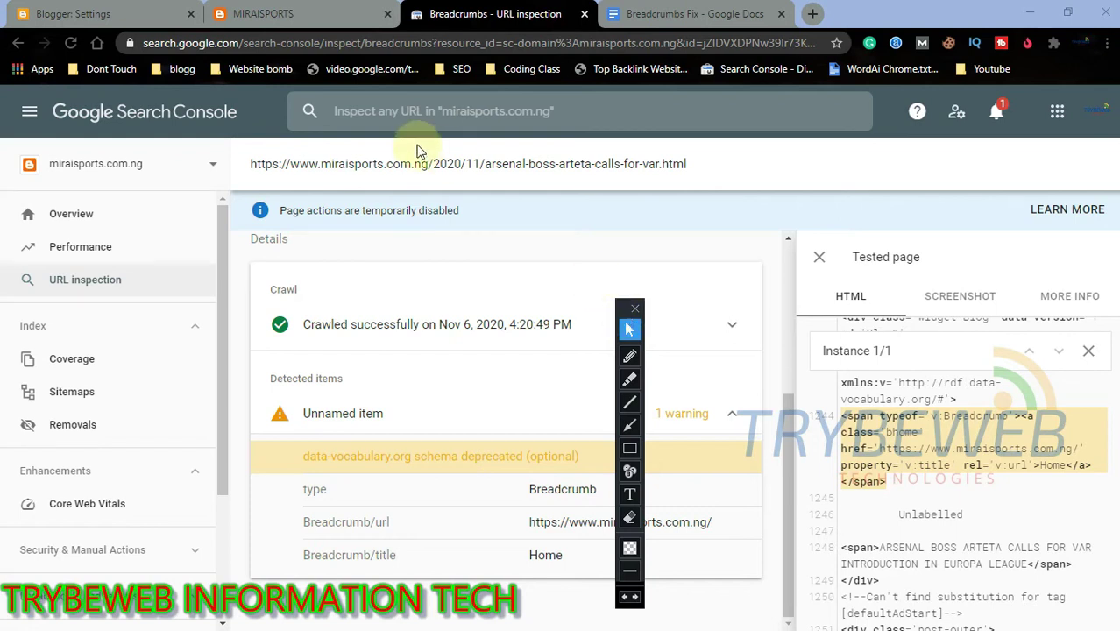
pyautogui.moveTo(149, 15); pyautogui.dragTo(302, 15)
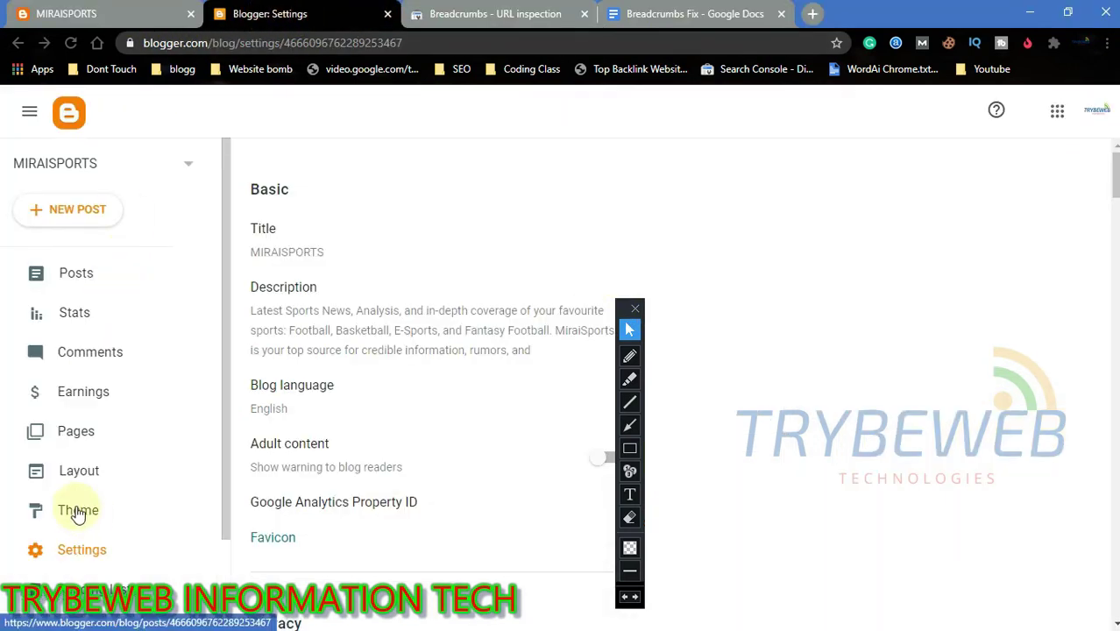
# Step: Box the Theme section in Blogger's sidebar and open the theme page
pyautogui.click(630, 447)
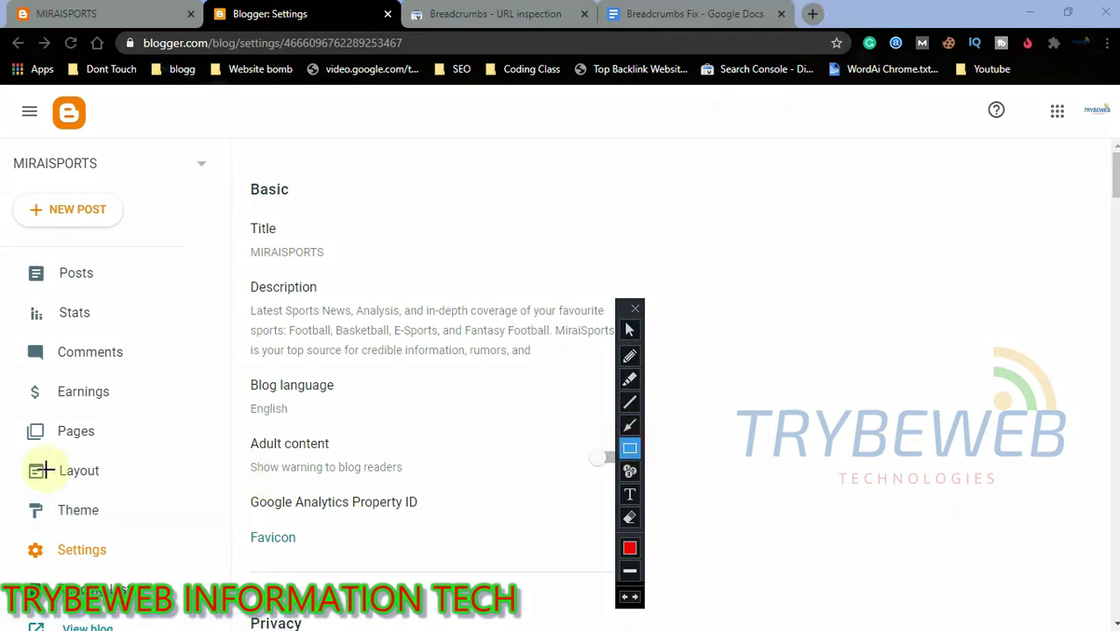
pyautogui.moveTo(24, 493); pyautogui.dragTo(120, 531)
pyautogui.click(630, 330)
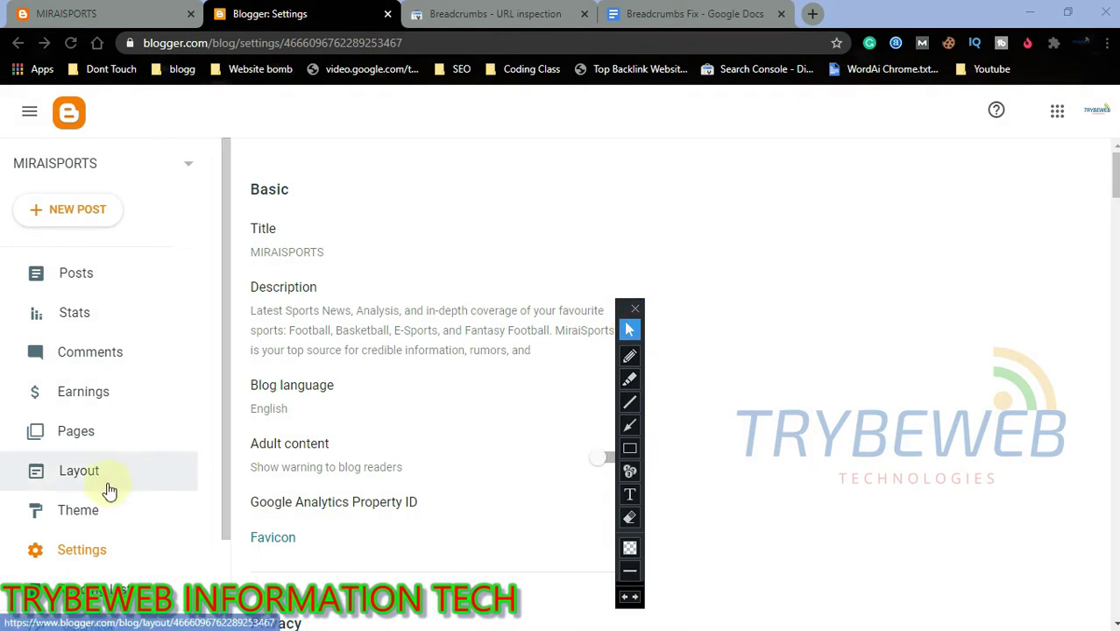
pyautogui.click(91, 510)
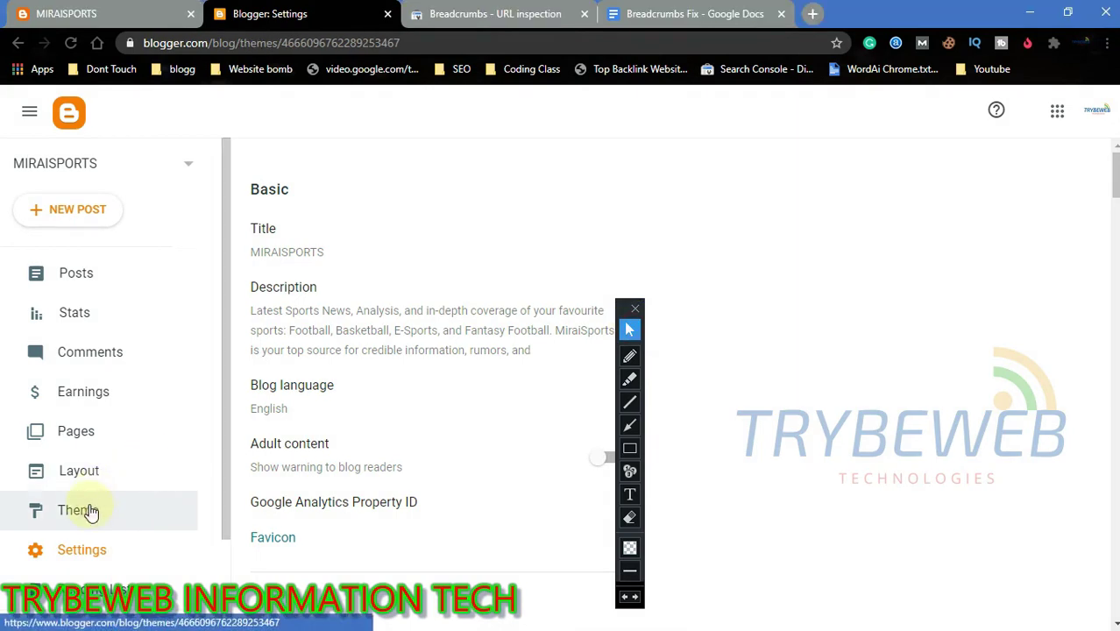
pyautogui.click(91, 511)
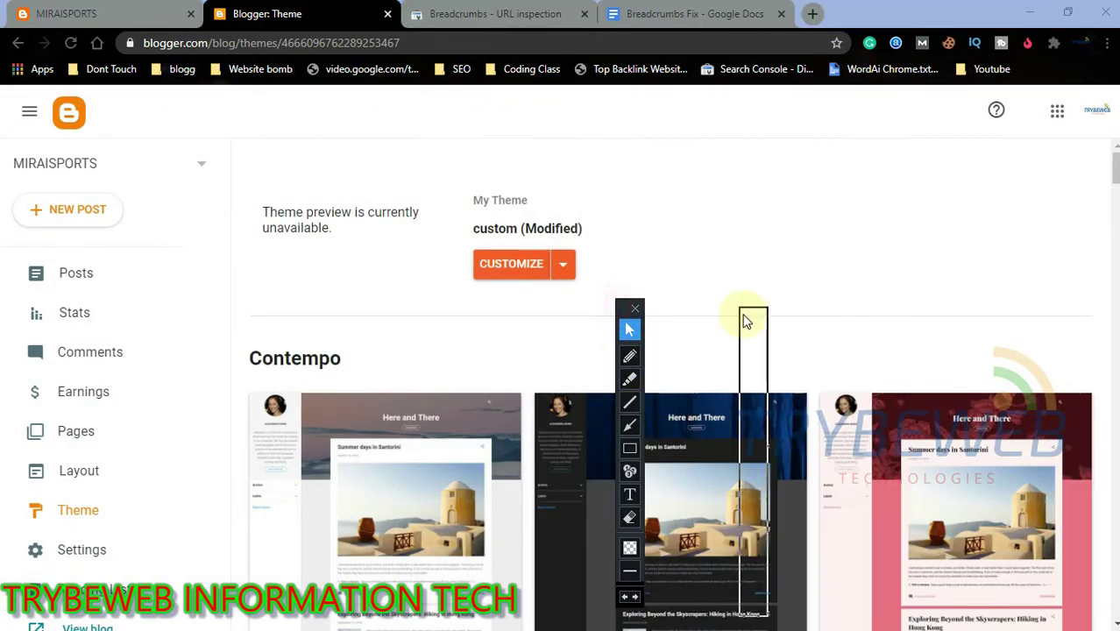
pyautogui.moveTo(622, 313); pyautogui.dragTo(946, 182)
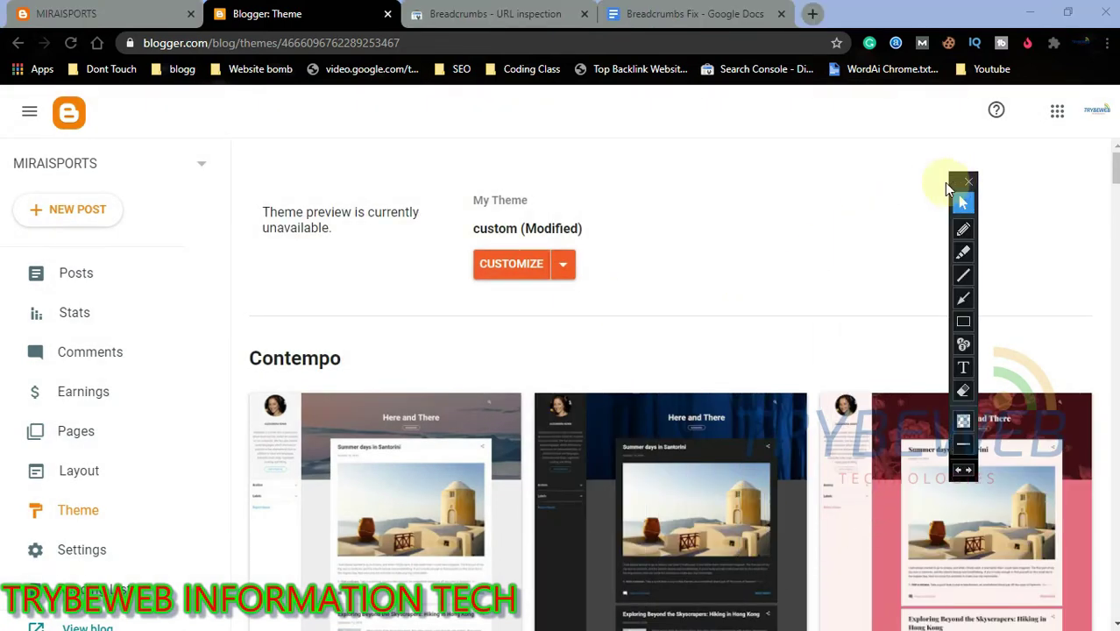
# Step: Highlight and choose Edit HTML from the custom theme's options menu
pyautogui.click(566, 265)
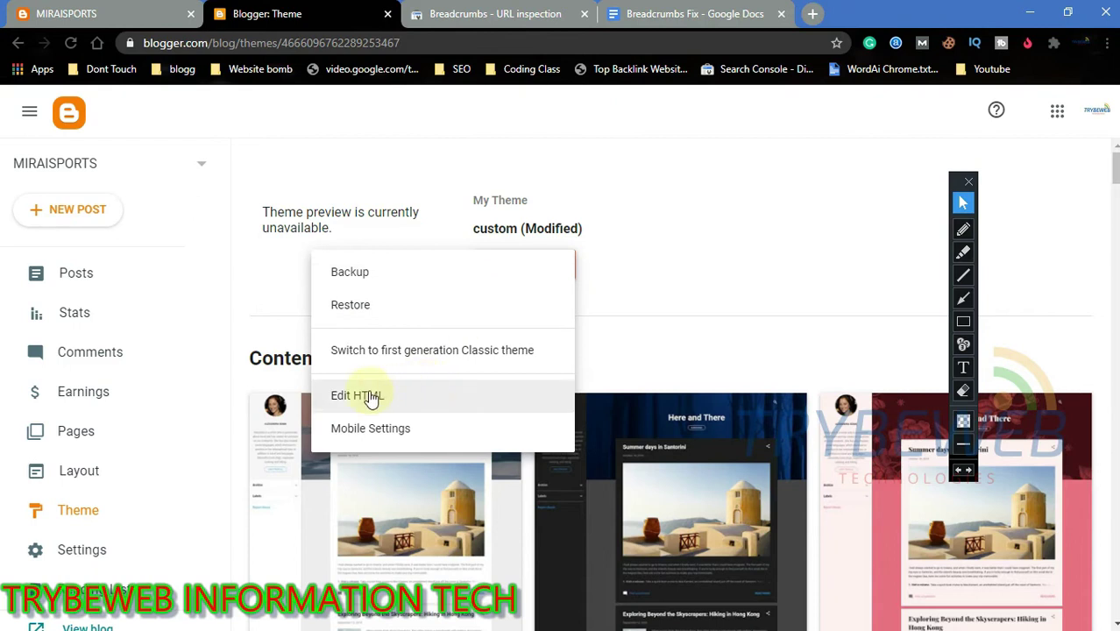
pyautogui.click(963, 322)
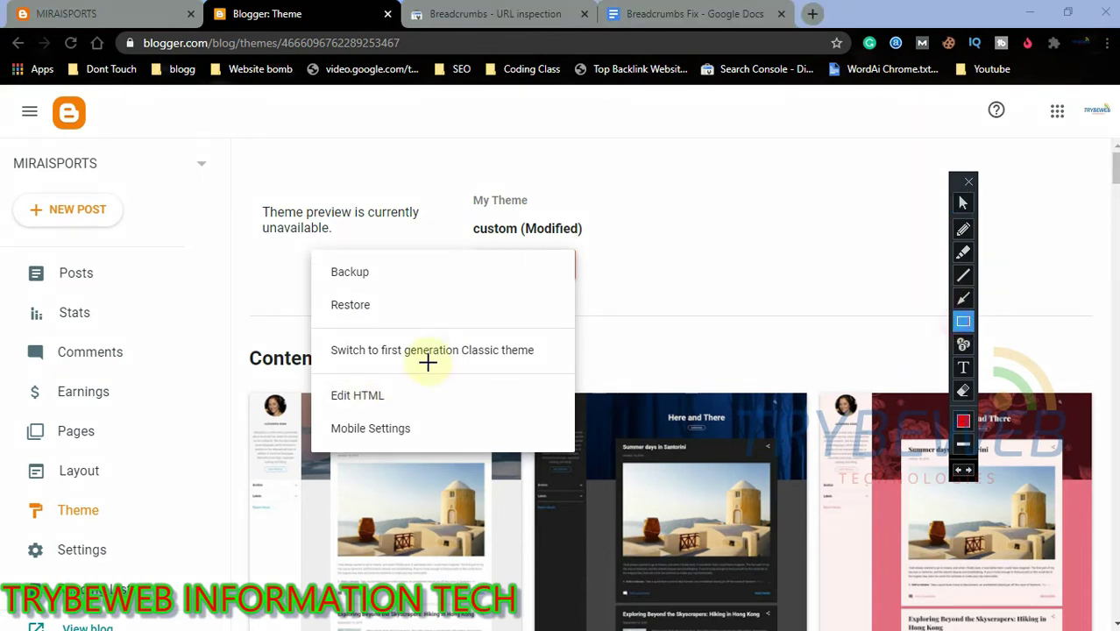
pyautogui.moveTo(313, 369); pyautogui.dragTo(537, 416)
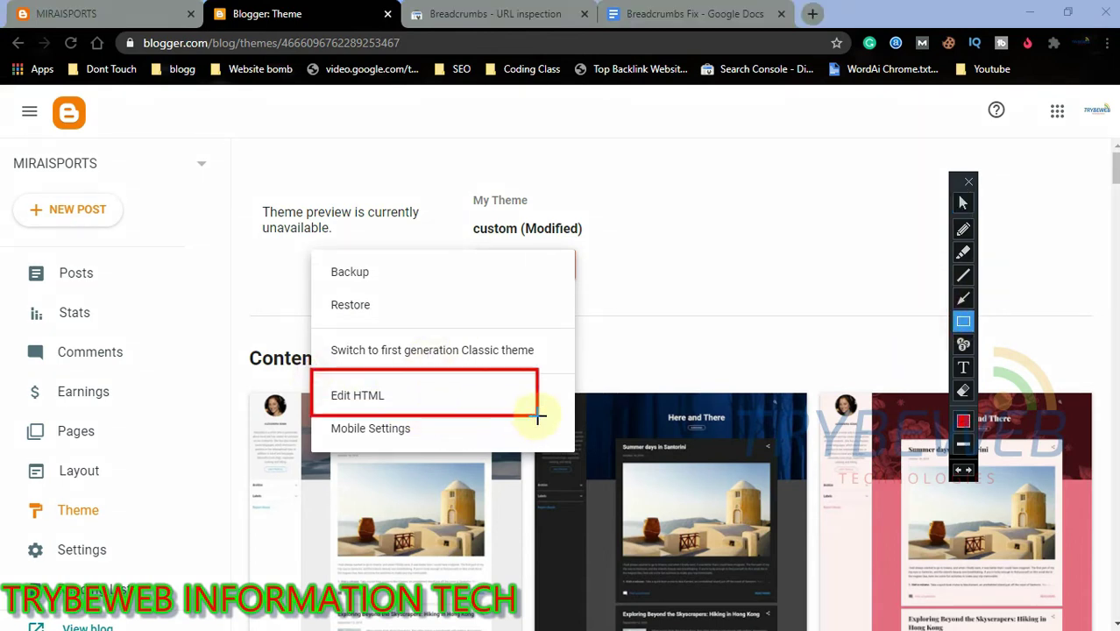
pyautogui.click(963, 202)
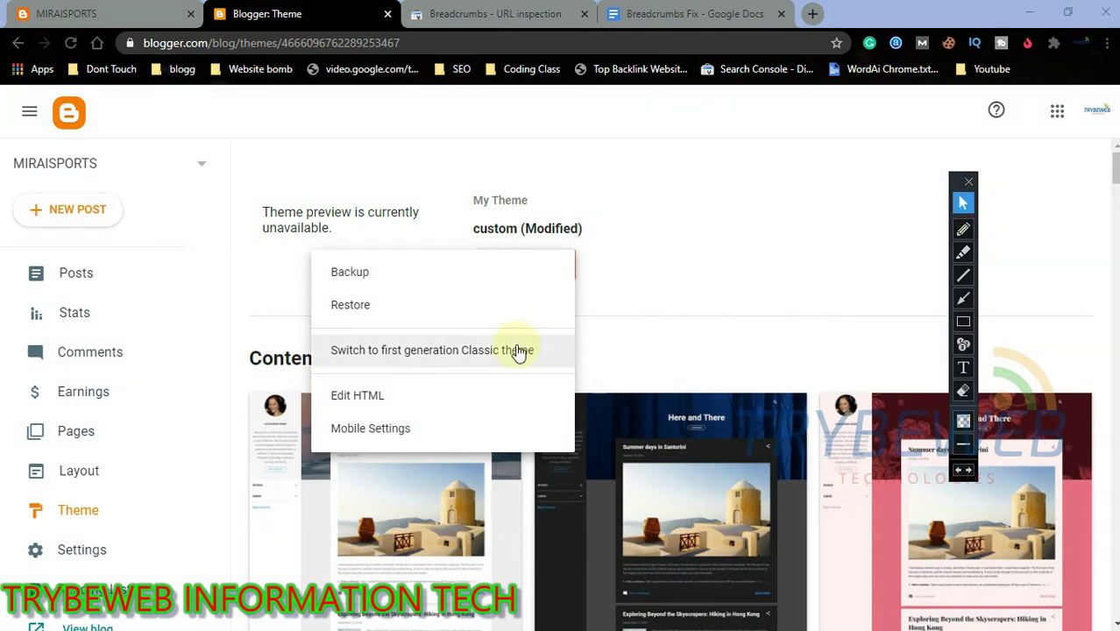
pyautogui.click(354, 400)
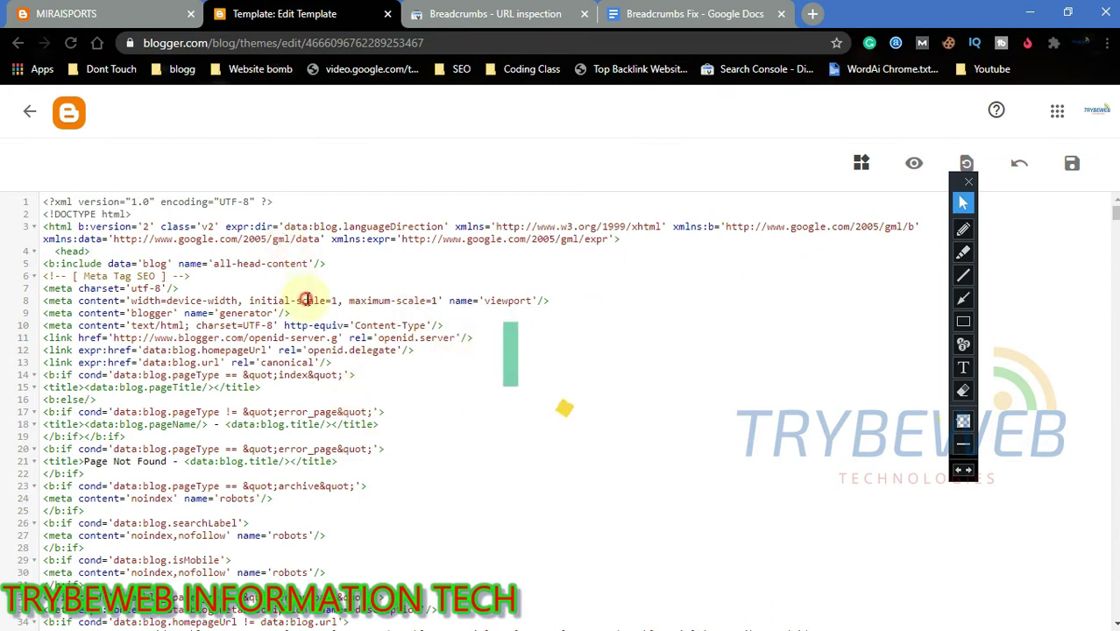
# Step: Search the theme code for 'breadcrumbs' and step to the breadcrumb section near line 2077
pyautogui.hotkey('ctrl', 'f')
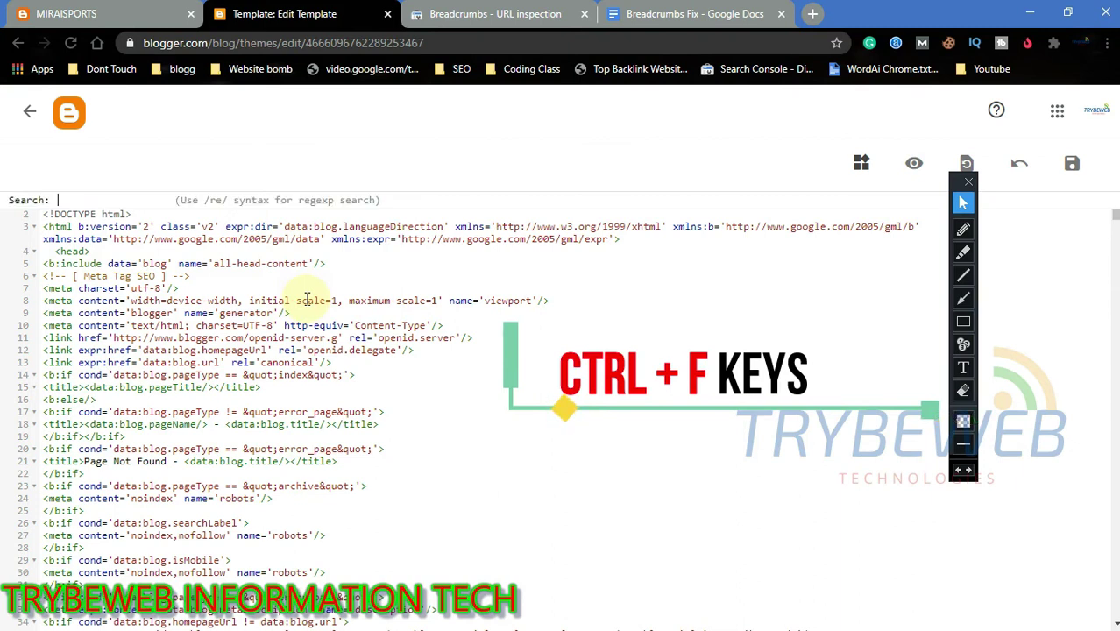
pyautogui.write('brea')
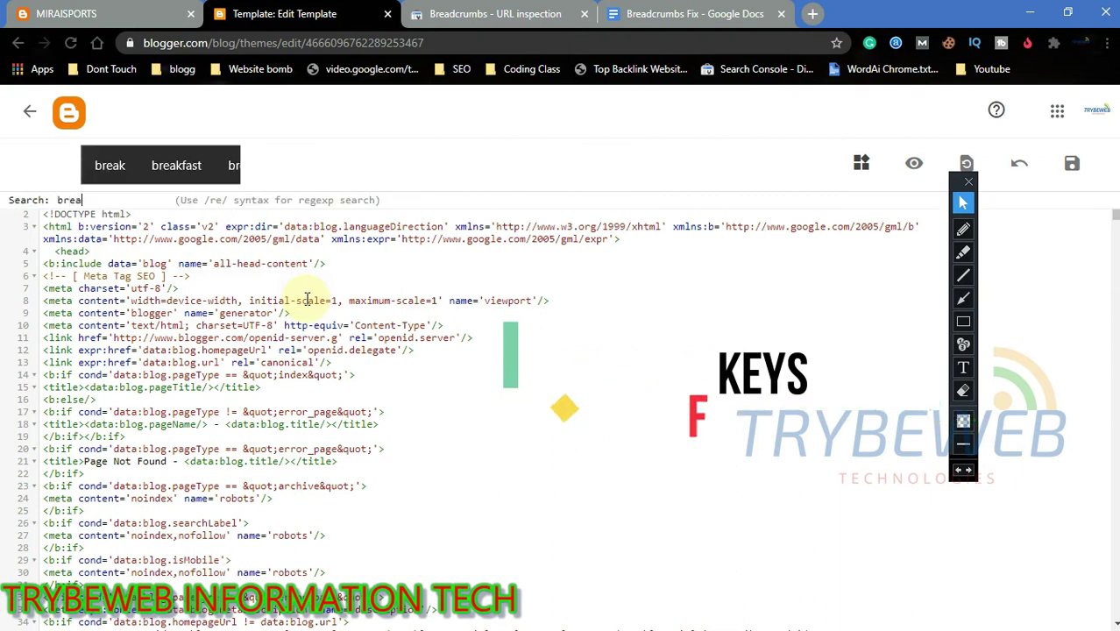
pyautogui.write('dcrumb')
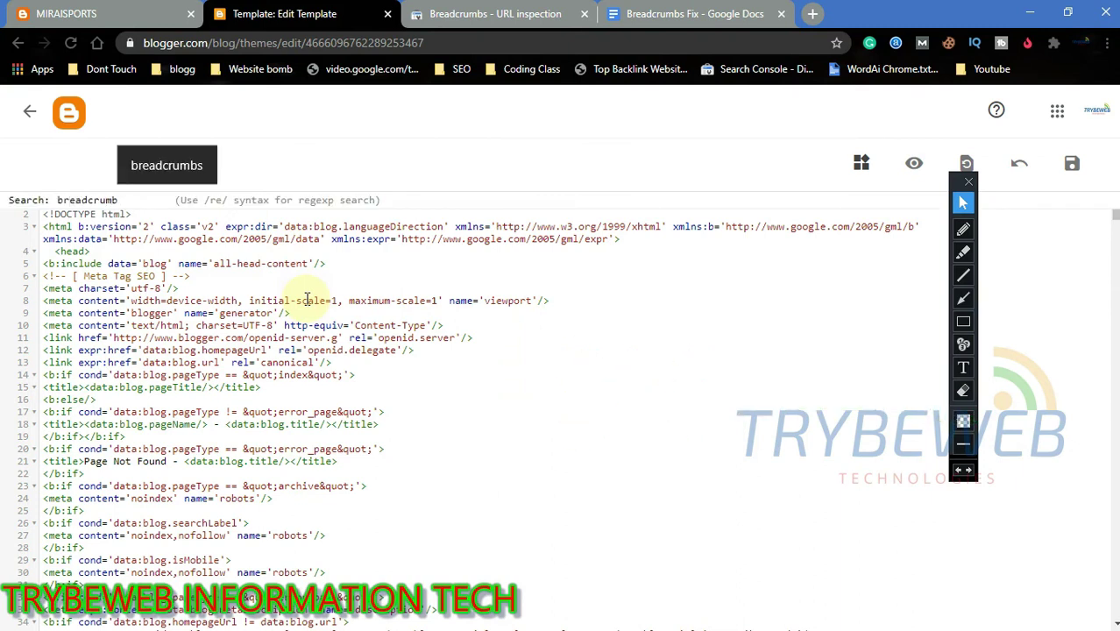
pyautogui.write('s')
pyautogui.press('Return')
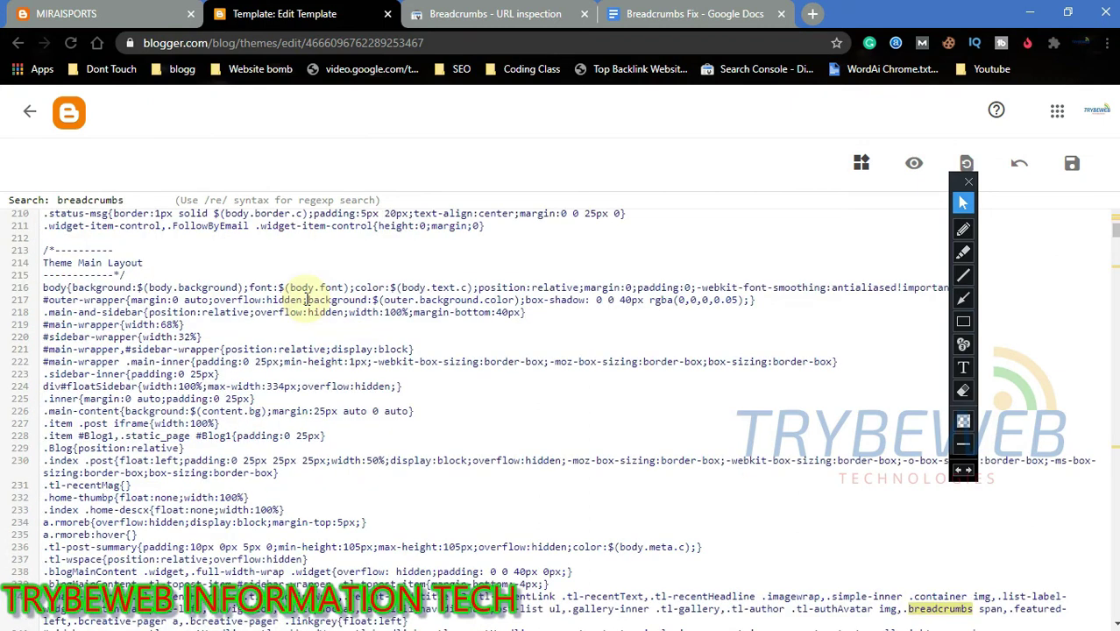
pyautogui.press('Return')
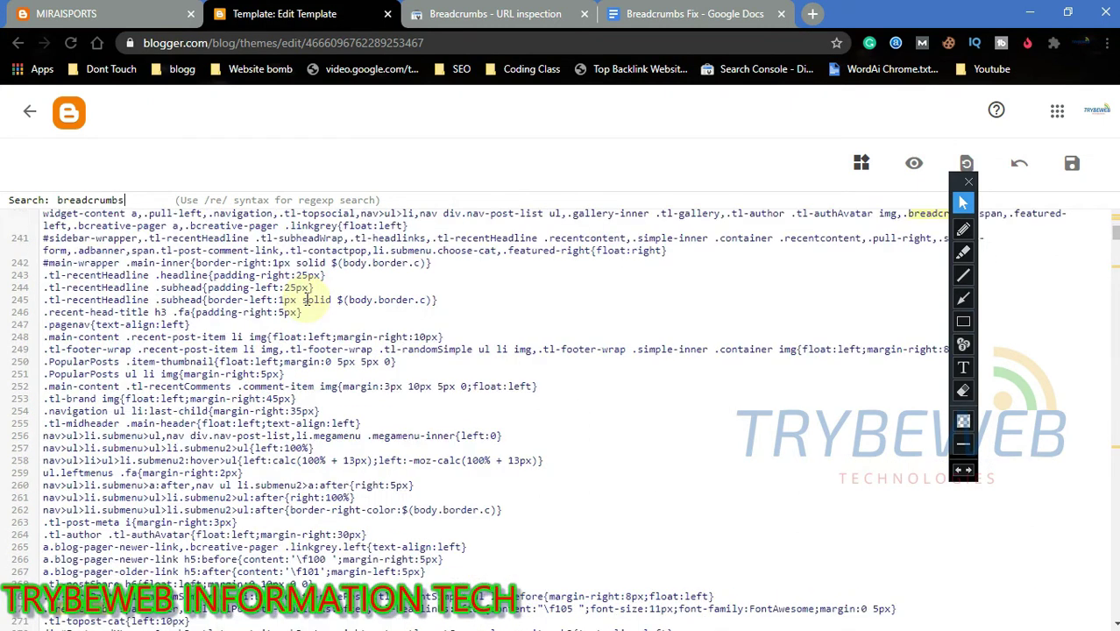
pyautogui.press('Return')
pyautogui.press('Return')
pyautogui.press('Return')
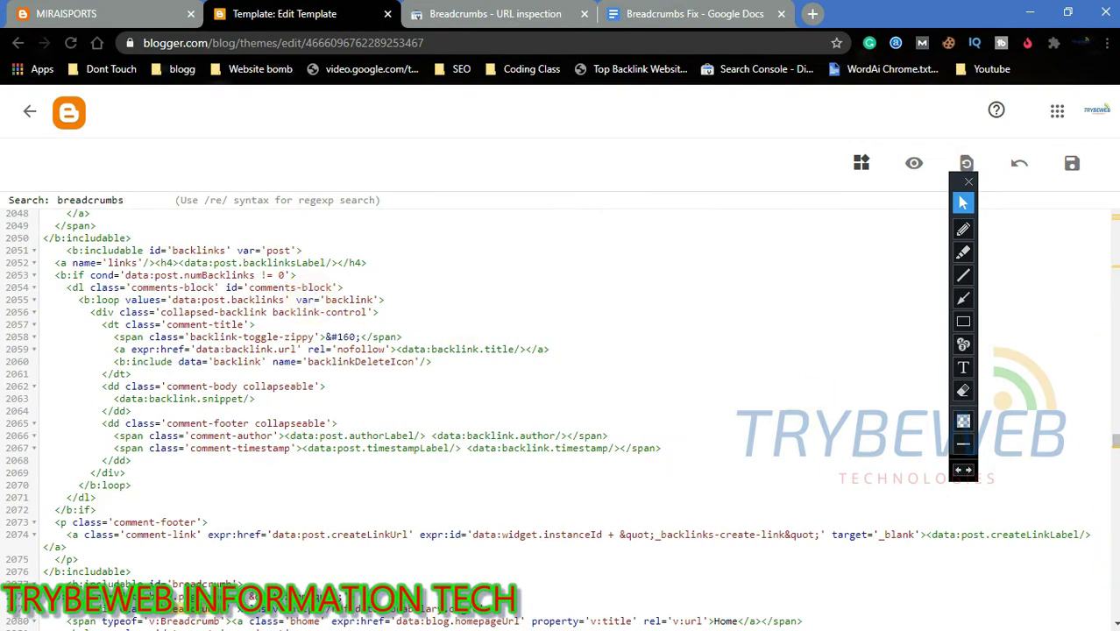
# Step: Box the breadcrumbs class on line 2079 for viewers
pyautogui.press('Return')
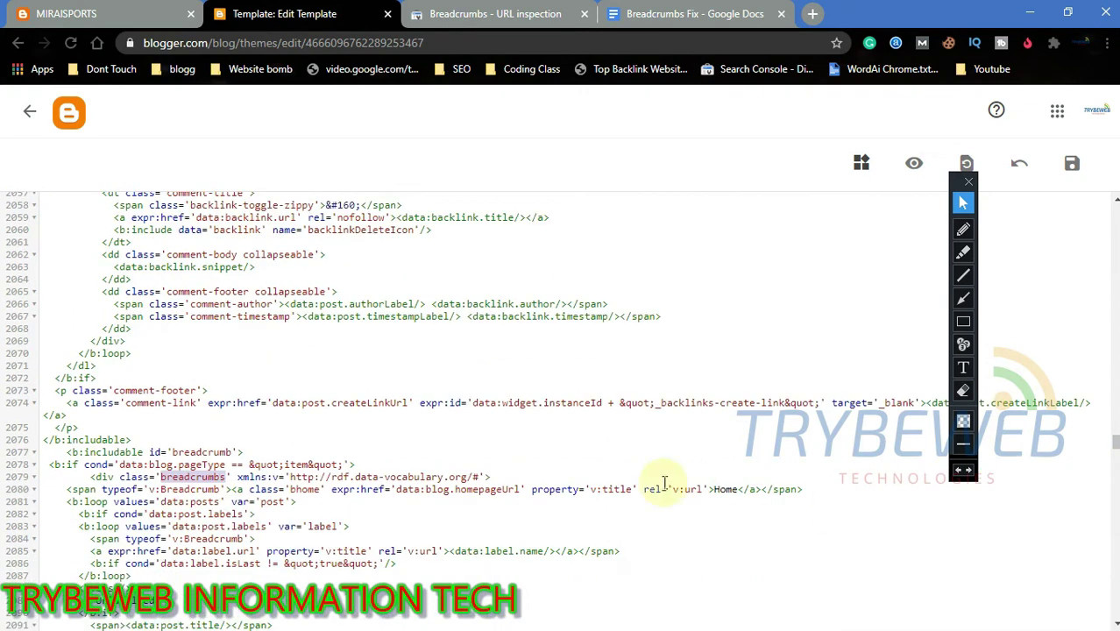
pyautogui.click(963, 322)
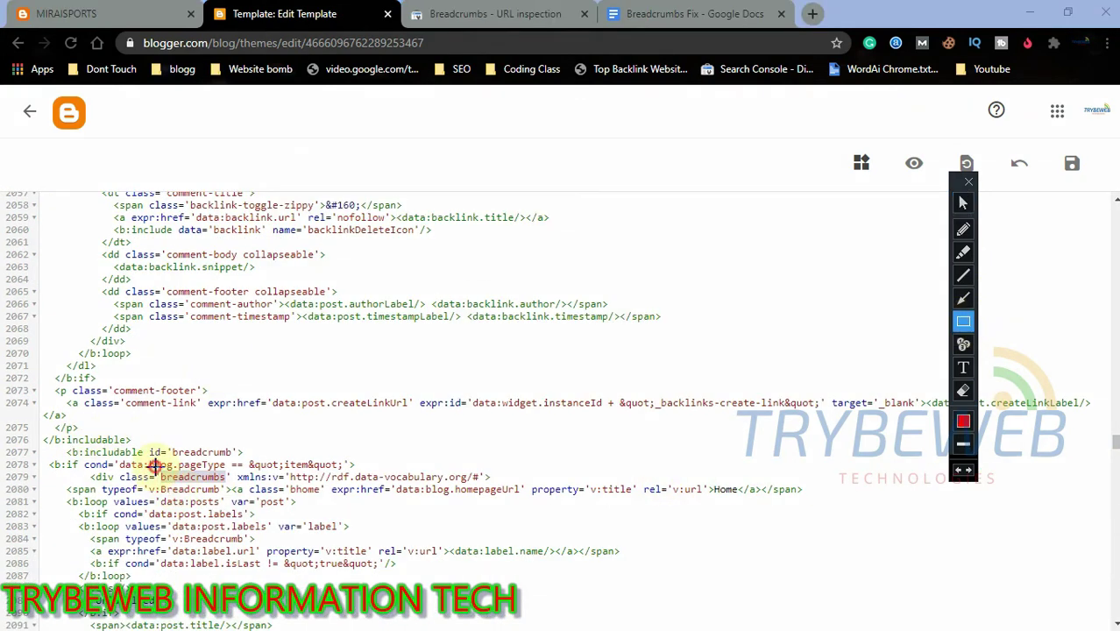
pyautogui.moveTo(154, 466); pyautogui.dragTo(235, 487)
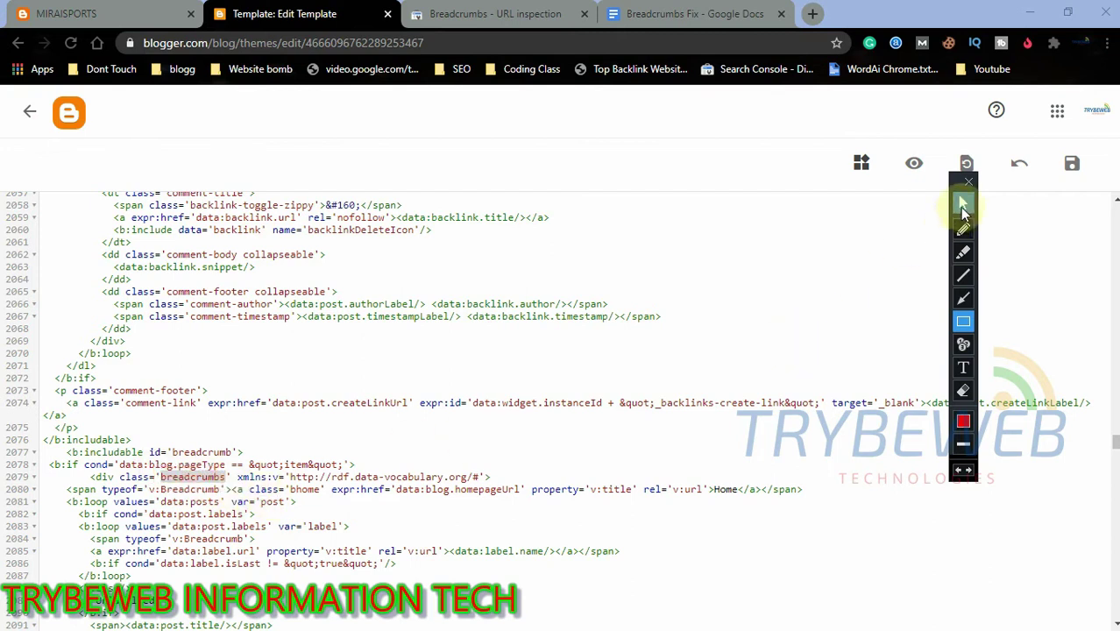
pyautogui.click(963, 203)
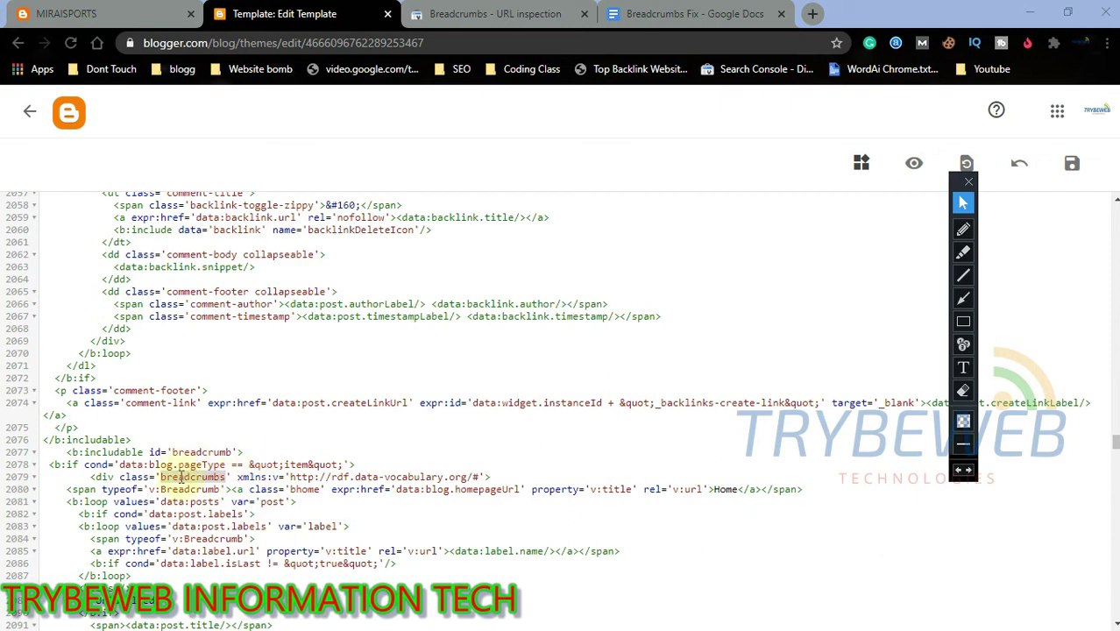
# Step: Select and delete the old v:Breadcrumb markup inside the item-page condition block
pyautogui.click(66, 452)
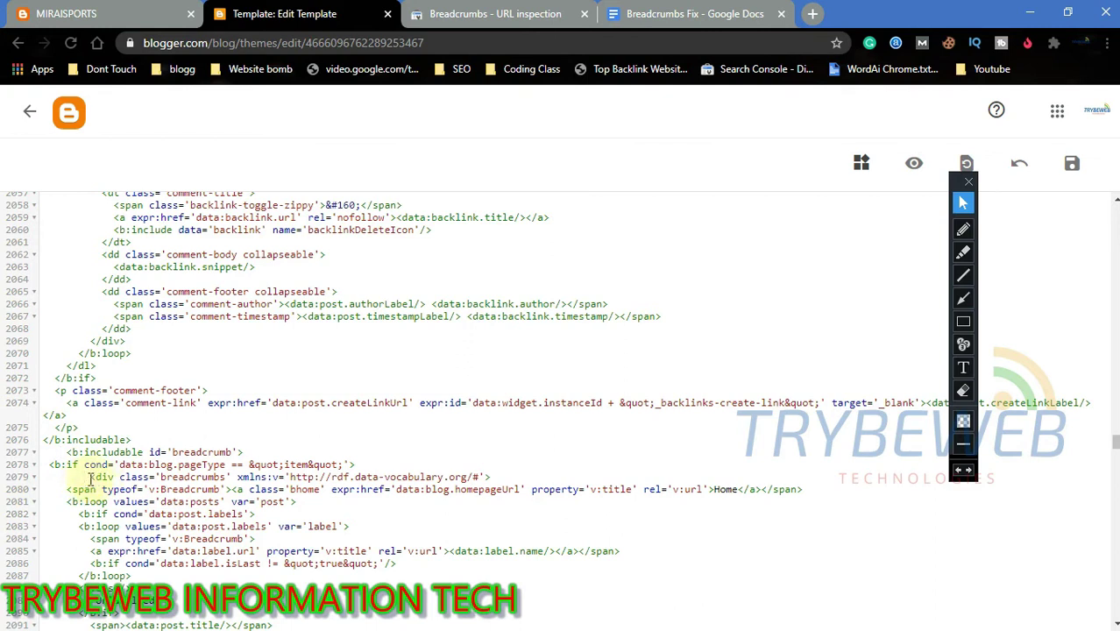
pyautogui.moveTo(90, 476); pyautogui.dragTo(135, 624)
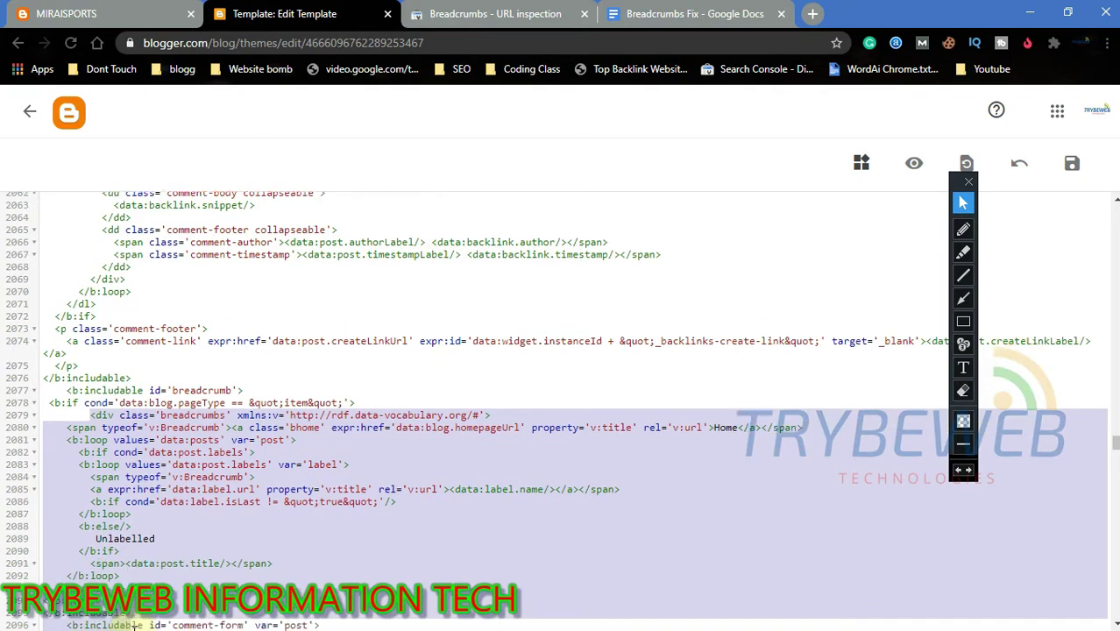
pyautogui.moveTo(135, 624); pyautogui.dragTo(125, 576)
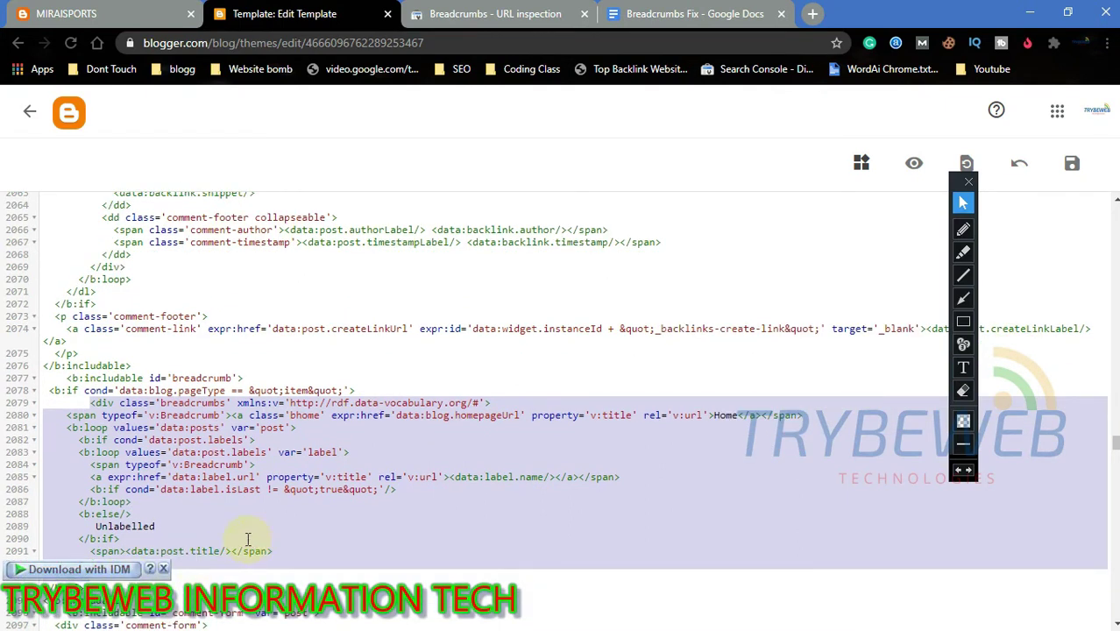
pyautogui.press('Delete')
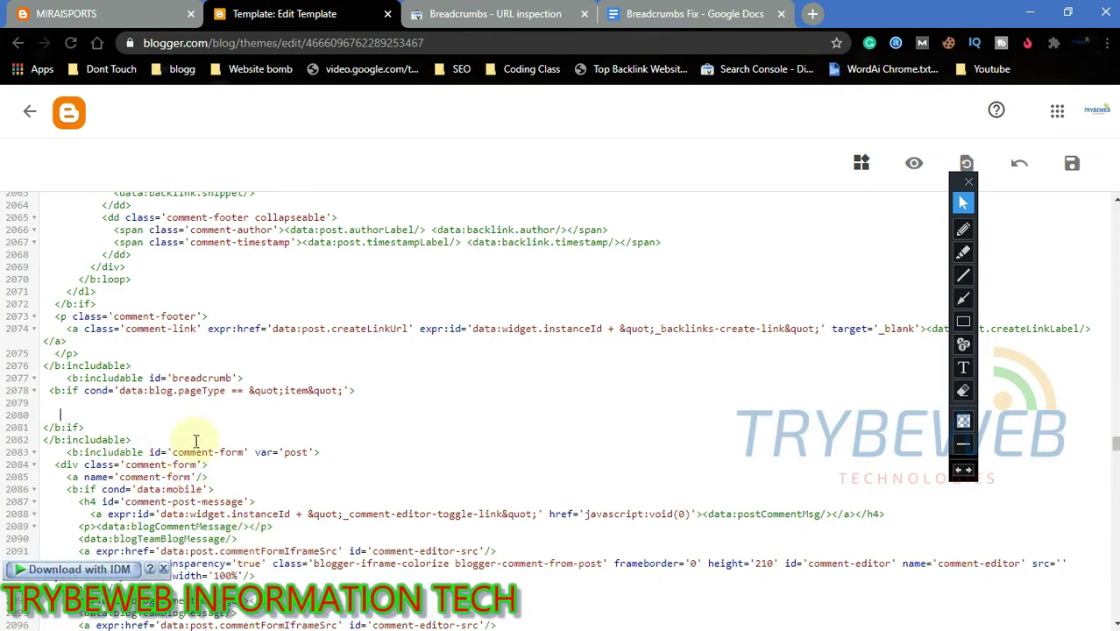
pyautogui.scroll(-2, 127, 359)
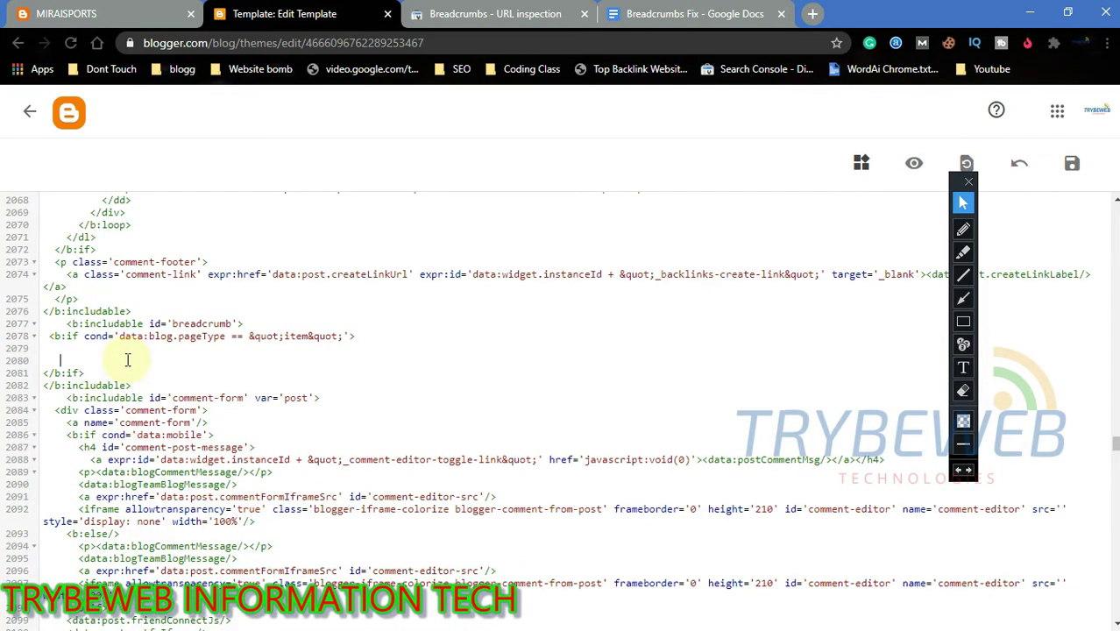
pyautogui.moveTo(419, 7)
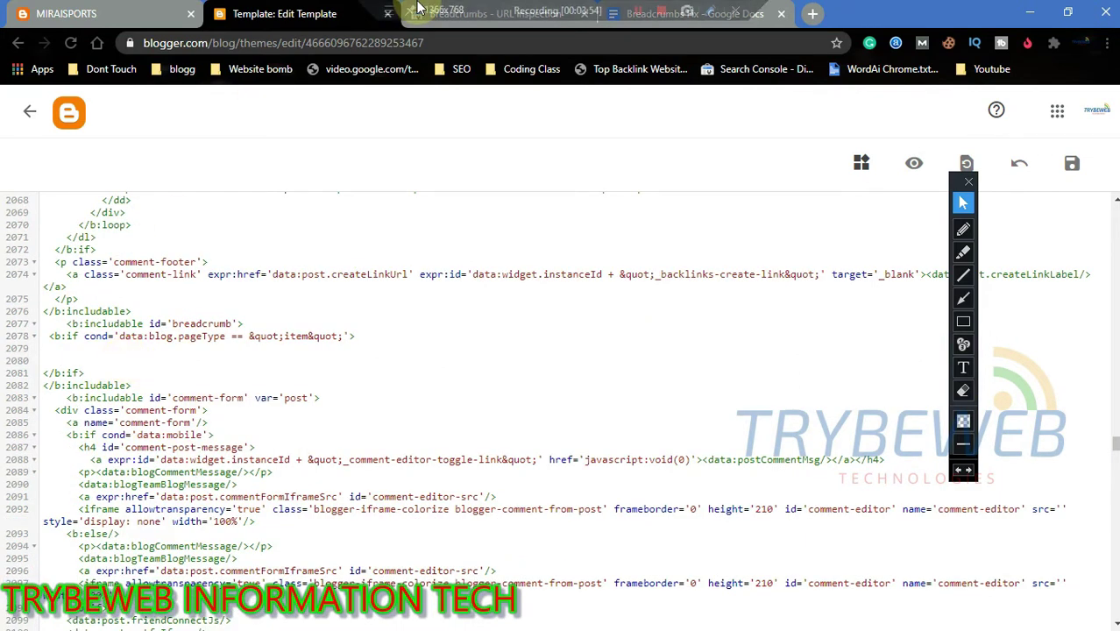
# Step: Open the Breadcrumbs Fix document and underline the start of the breadcrumb code
pyautogui.click(683, 15)
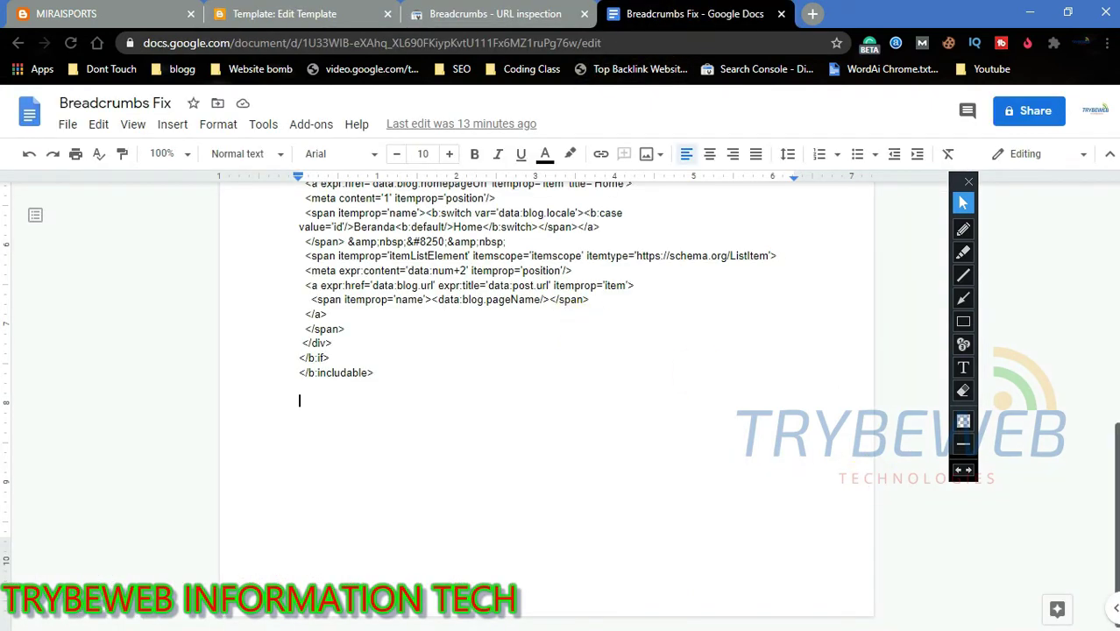
pyautogui.moveTo(1112, 497); pyautogui.dragTo(1087, 267)
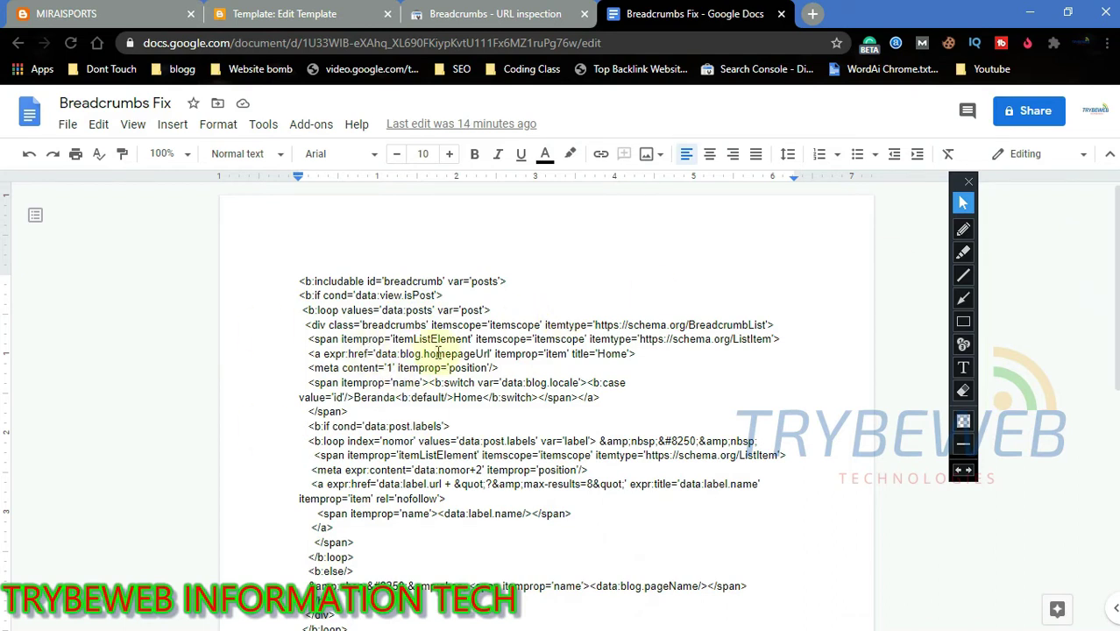
pyautogui.click(963, 275)
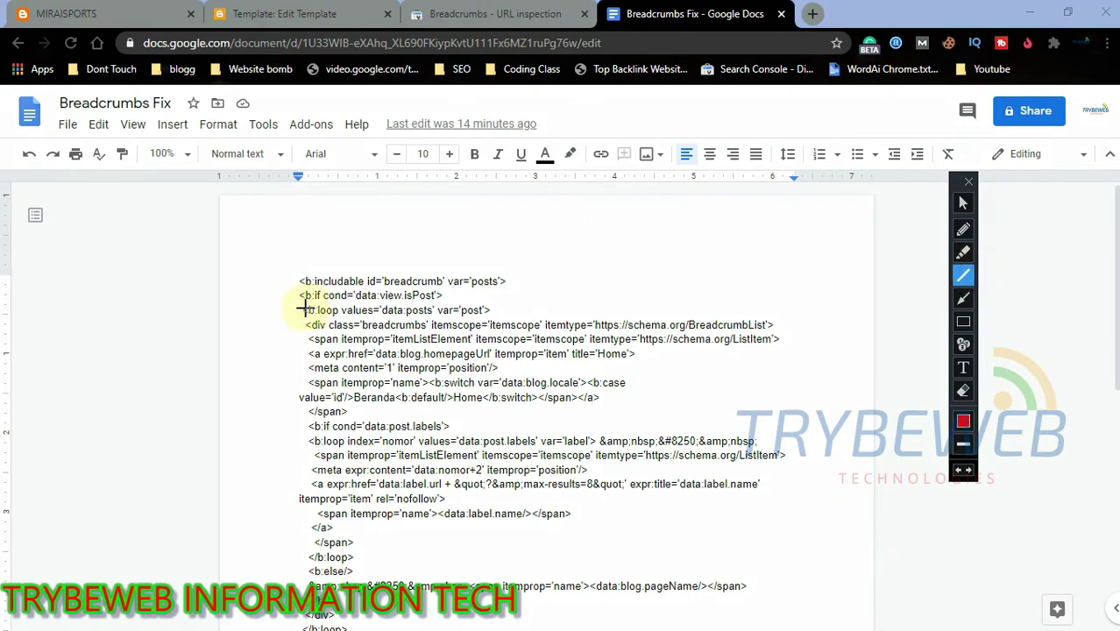
pyautogui.moveTo(179, 323); pyautogui.dragTo(799, 318)
pyautogui.click(963, 202)
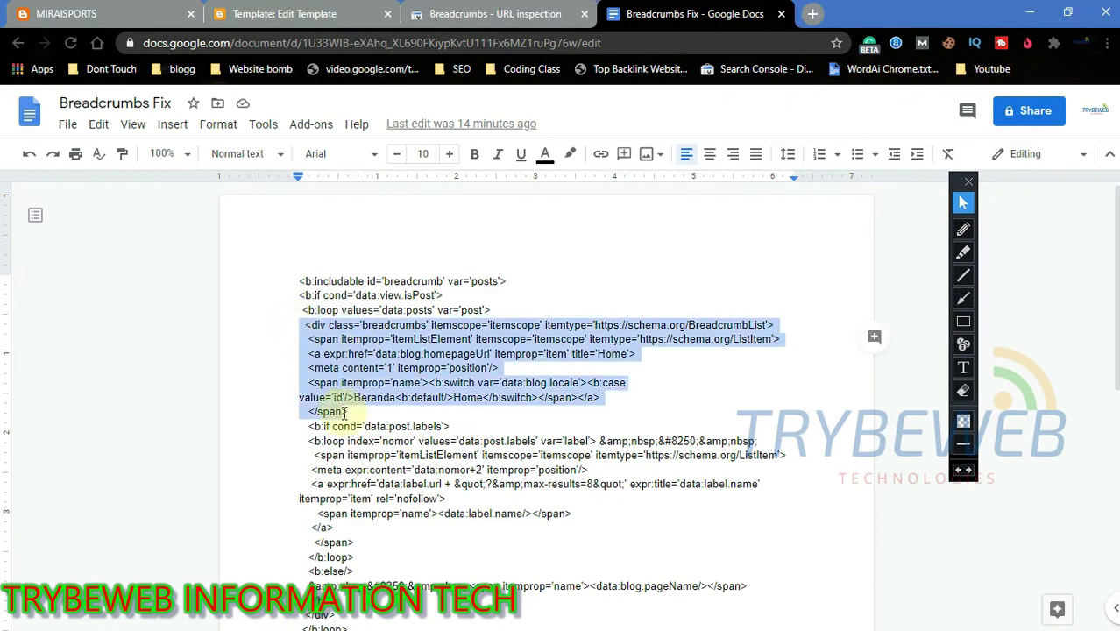
# Step: Copy the schema.org BreadcrumbList code from the document back to the Blogger theme editor
pyautogui.moveTo(304, 325); pyautogui.dragTo(364, 622)
pyautogui.hotkey('ctrl', 'c')
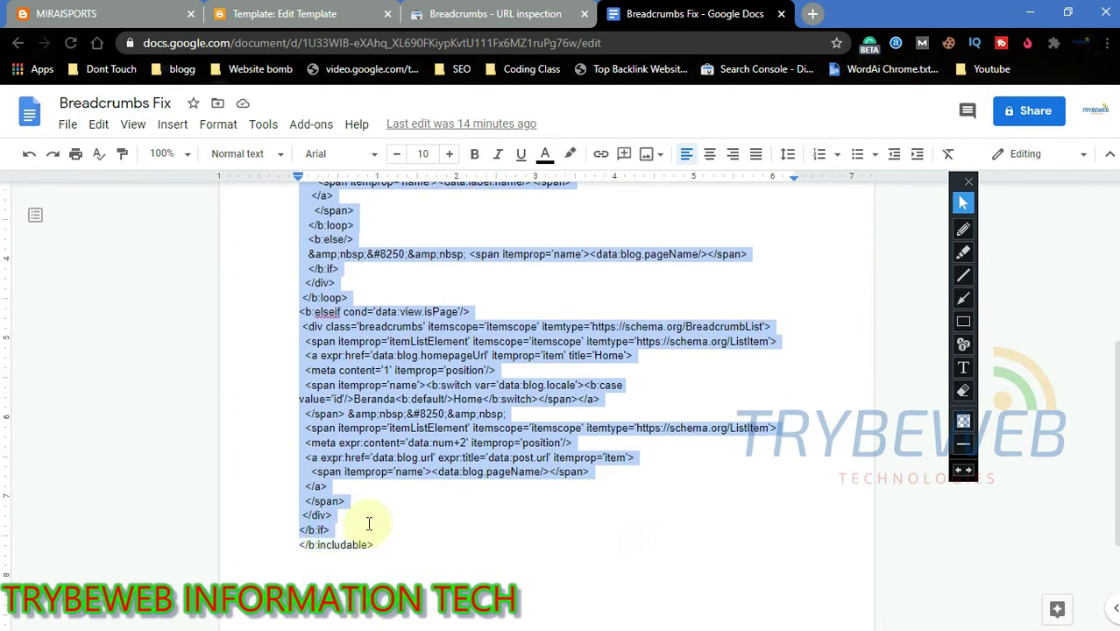
pyautogui.moveTo(363, 623); pyautogui.dragTo(361, 504)
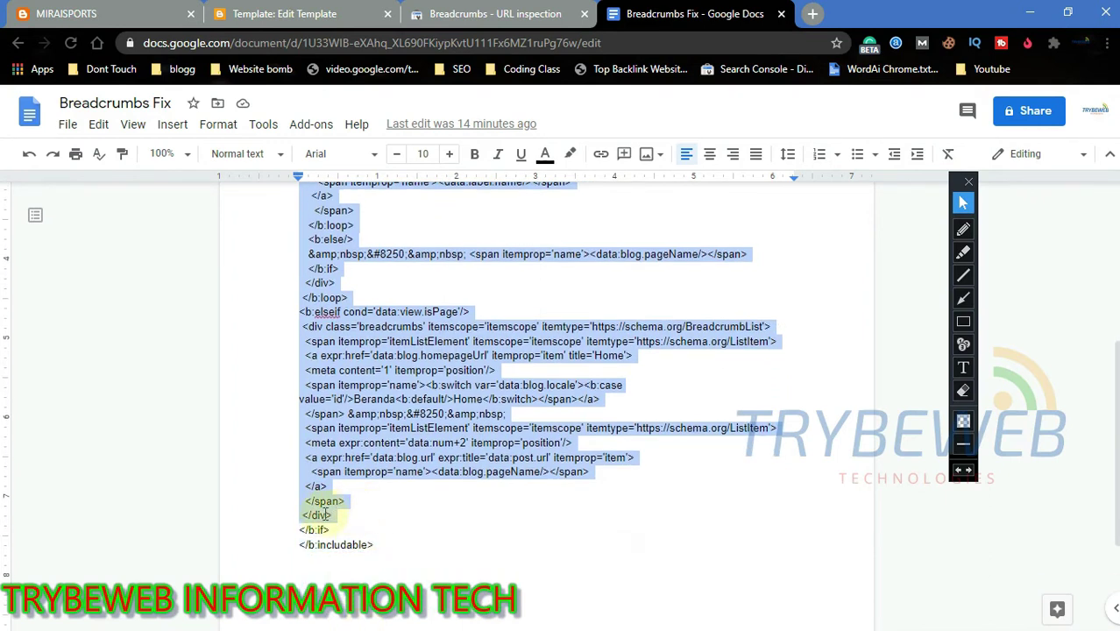
pyautogui.rightClick(362, 428)
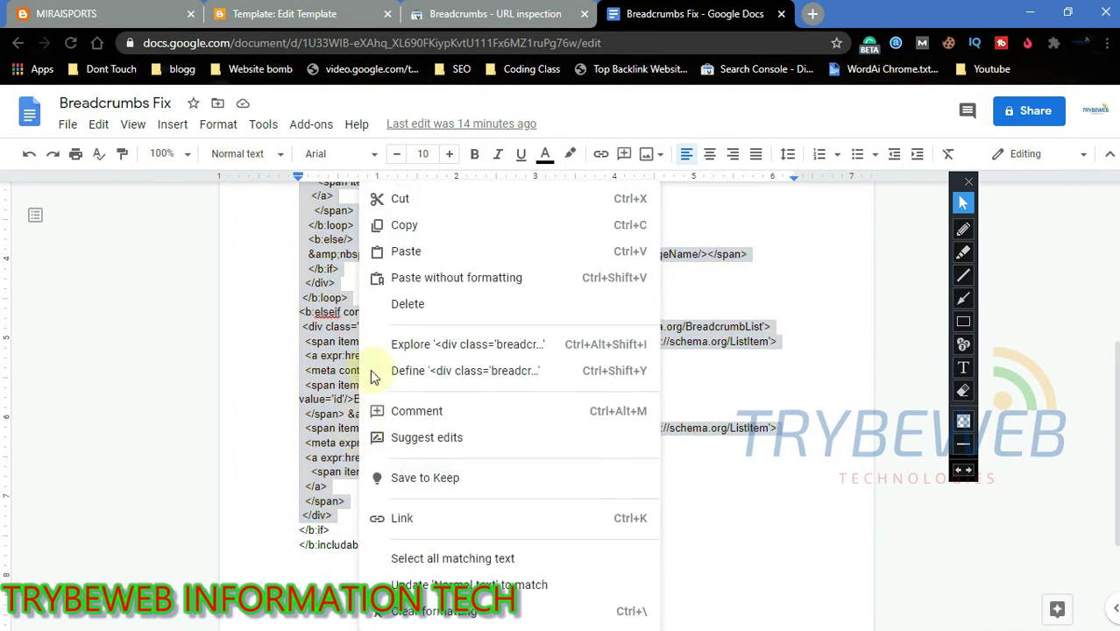
pyautogui.click(418, 225)
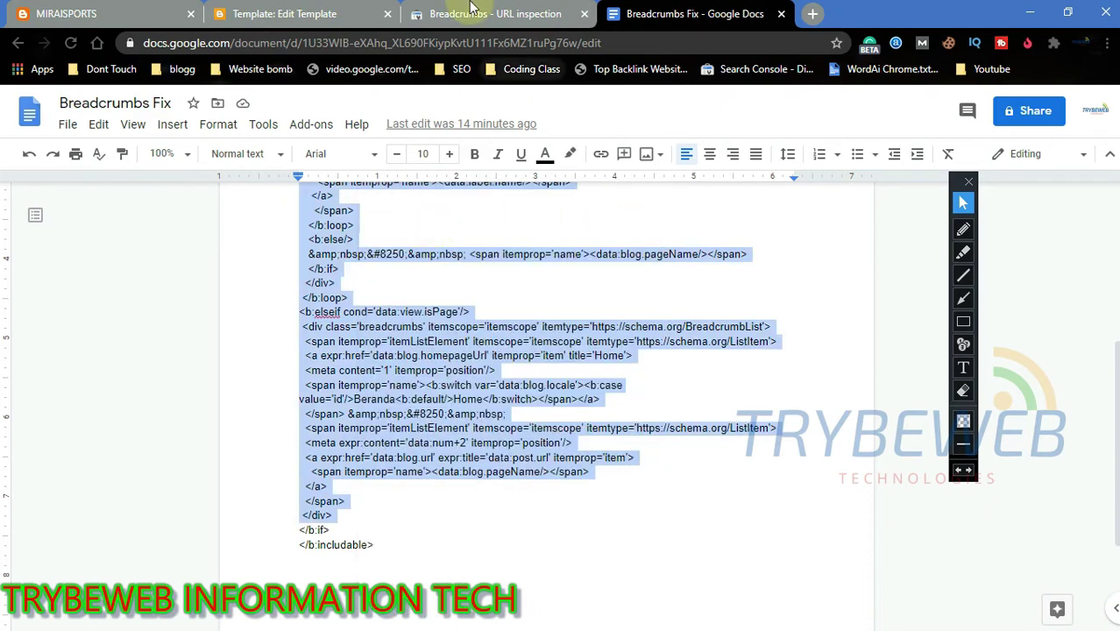
pyautogui.click(266, 12)
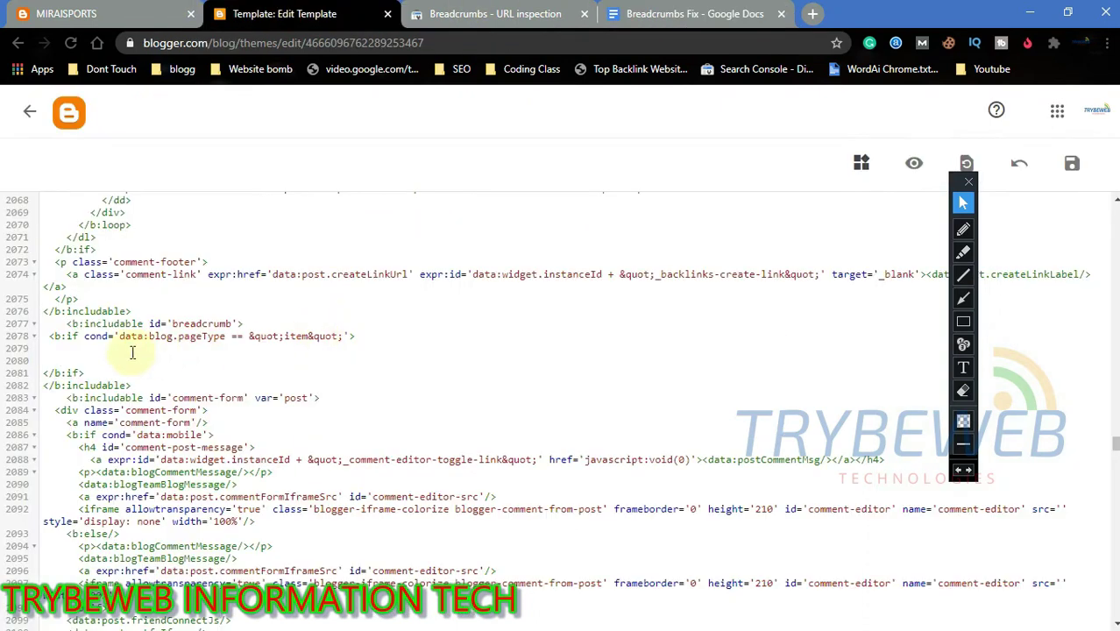
# Step: Paste the BreadcrumbList code into the empty breadcrumb block and remove the stray line before b:elseif
pyautogui.click(68, 357)
pyautogui.hotkey('ctrl', 'v')
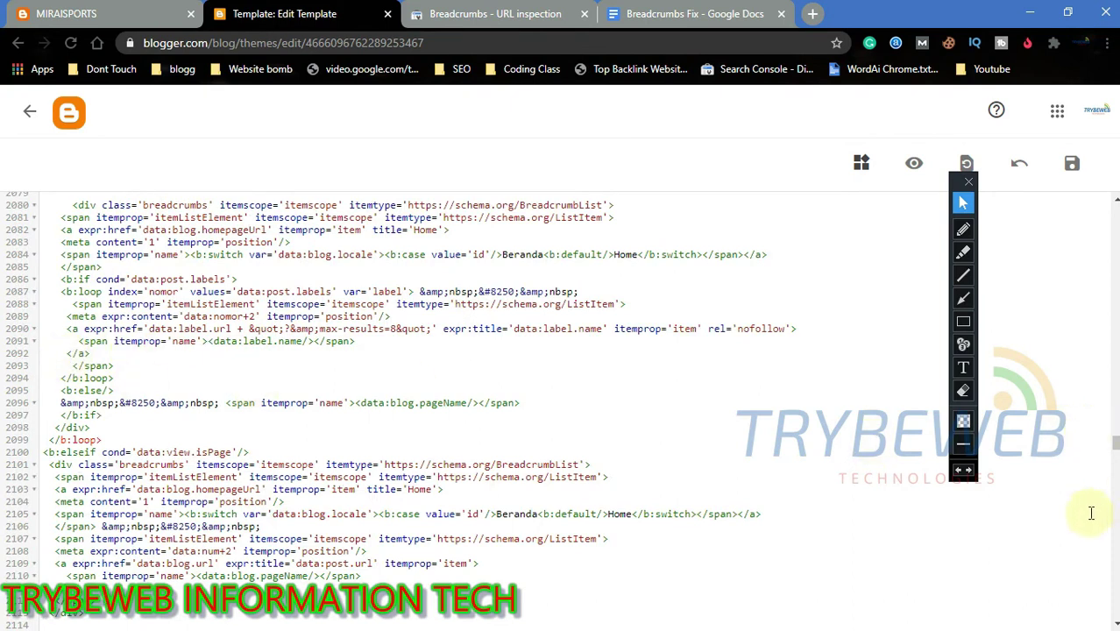
pyautogui.scroll(-1, 626, 501)
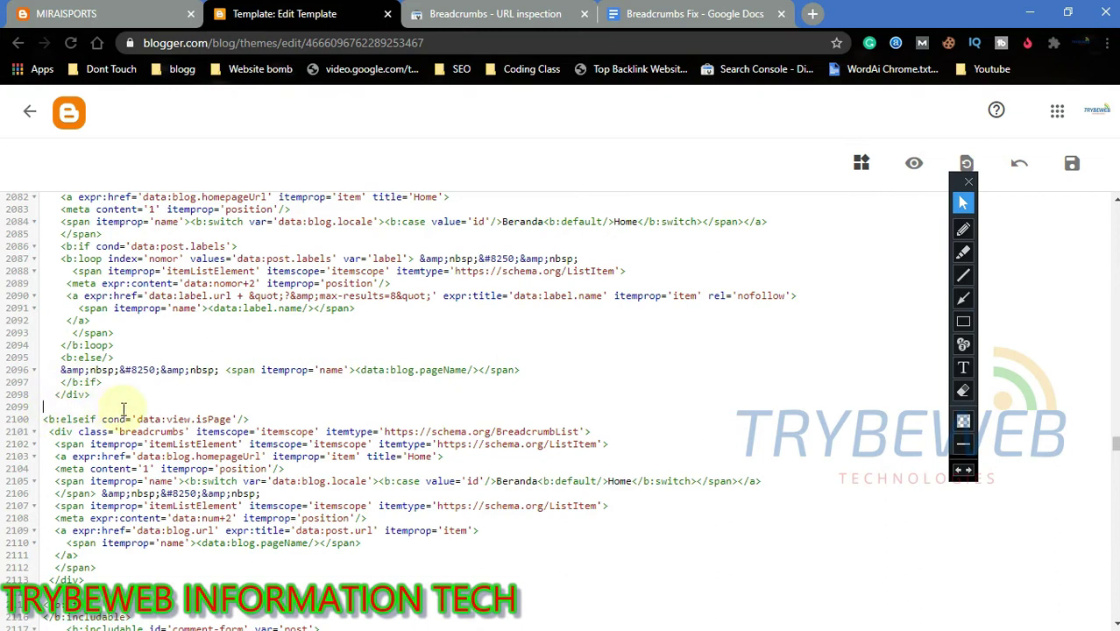
pyautogui.press('BackSpace')
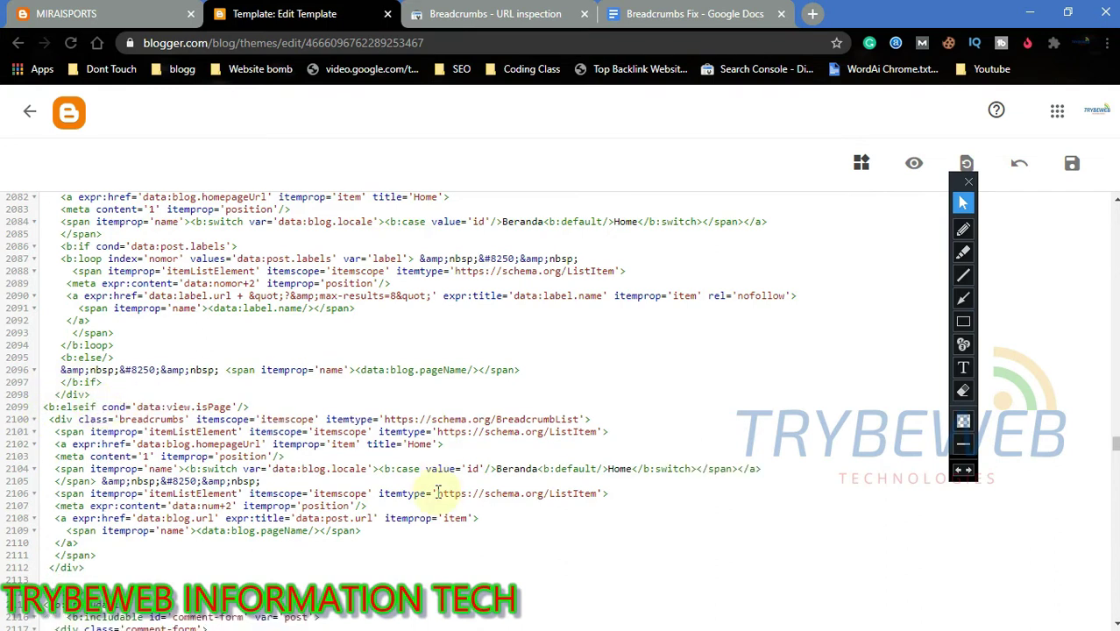
pyautogui.moveTo(1114, 444); pyautogui.dragTo(1114, 452)
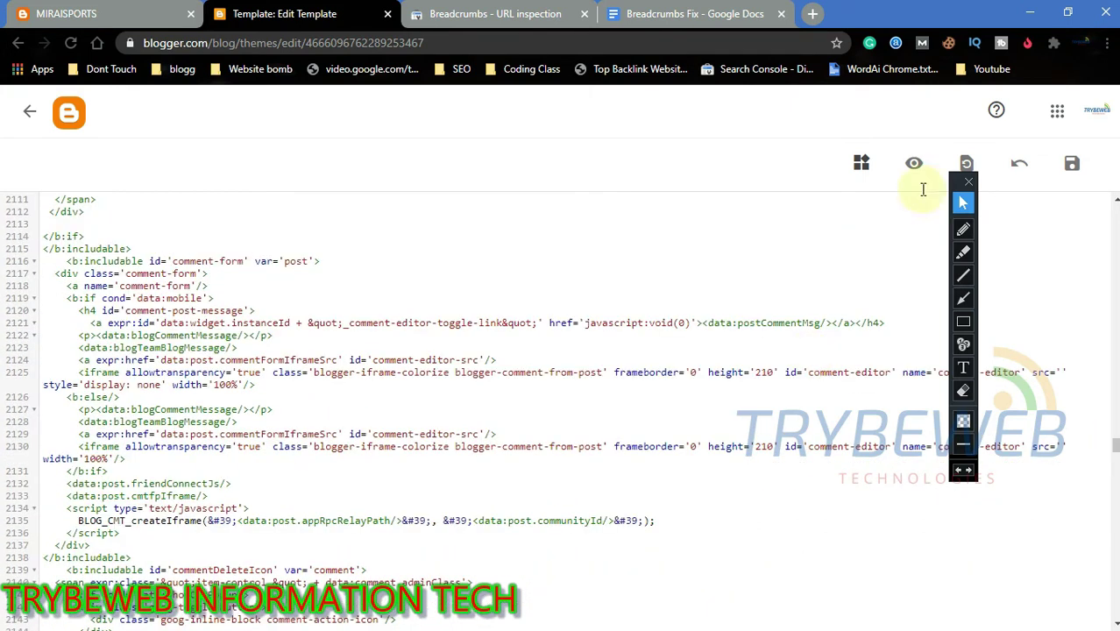
# Step: Outline the Save icon in red and save the edited theme code
pyautogui.moveTo(957, 177); pyautogui.dragTo(905, 298)
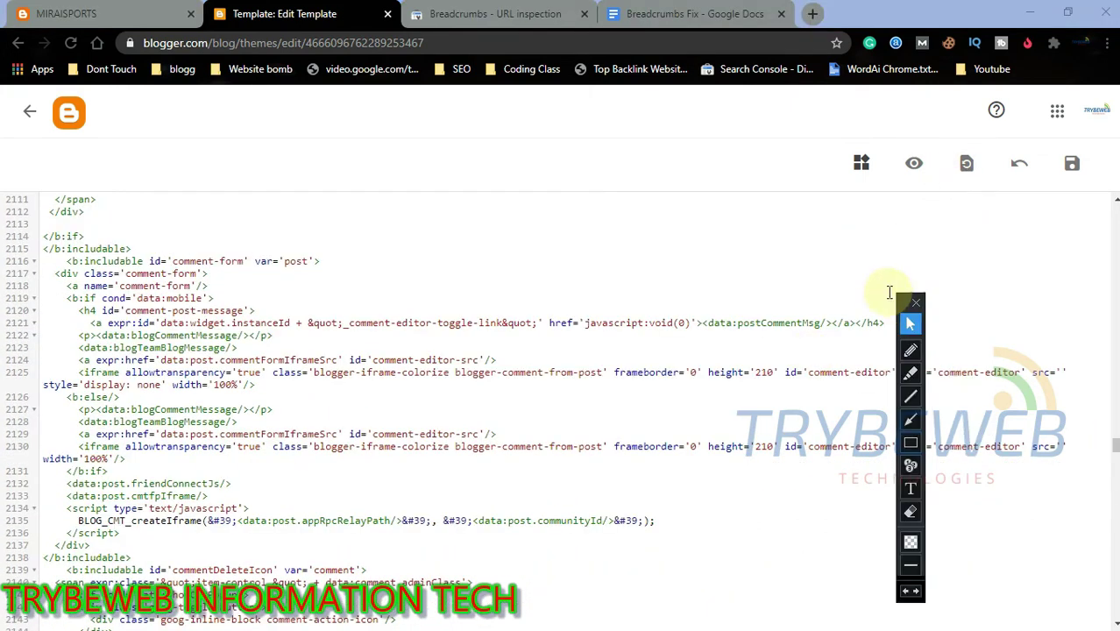
pyautogui.click(911, 442)
pyautogui.moveTo(1057, 144); pyautogui.dragTo(1096, 188)
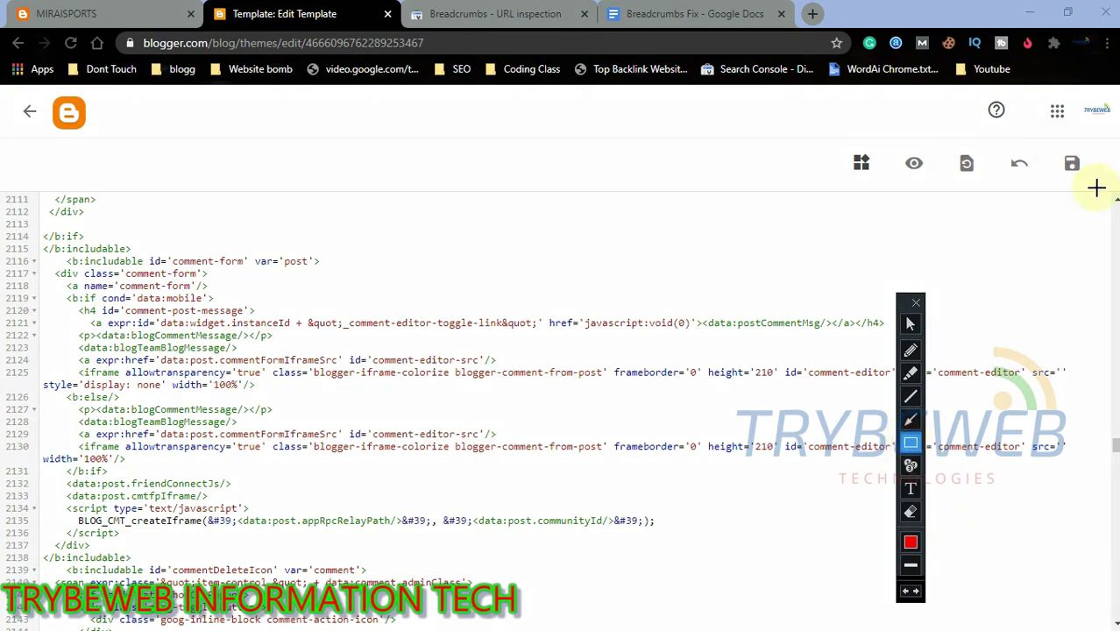
pyautogui.click(910, 323)
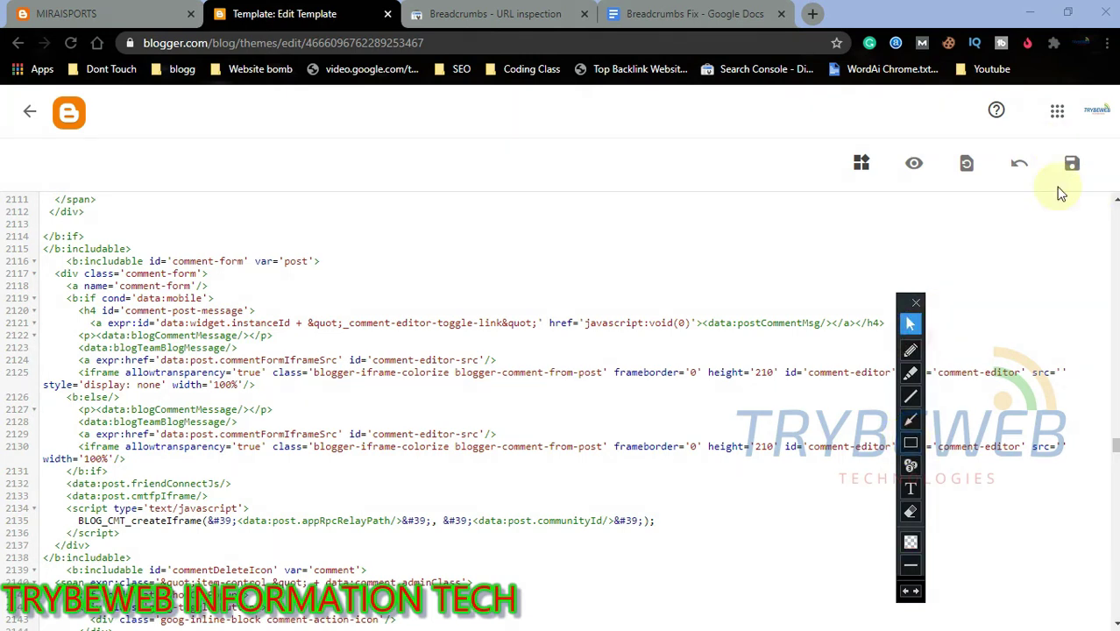
pyautogui.click(1074, 158)
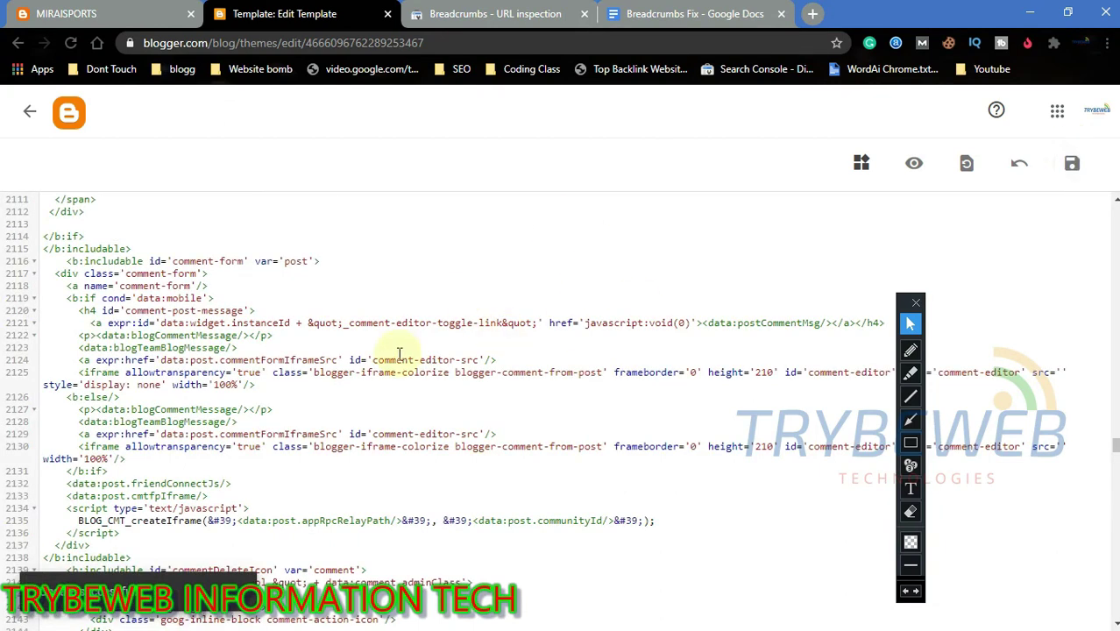
# Step: Close the Tested page panel, outline the refresh icon in red, and rerun the Arsenal post's live test
pyautogui.click(495, 14)
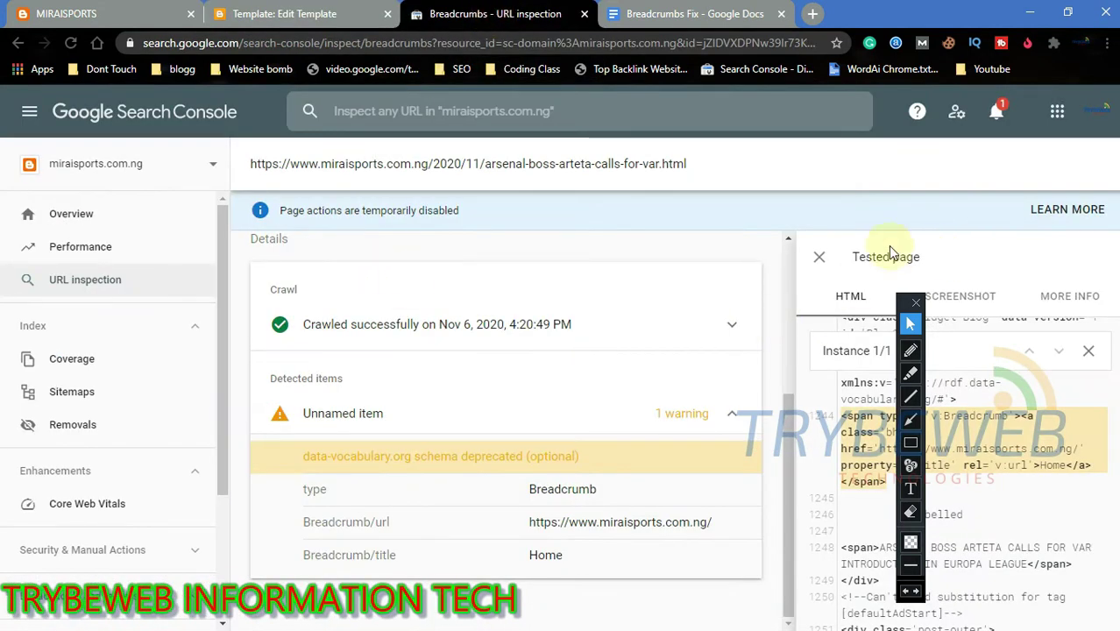
pyautogui.click(818, 257)
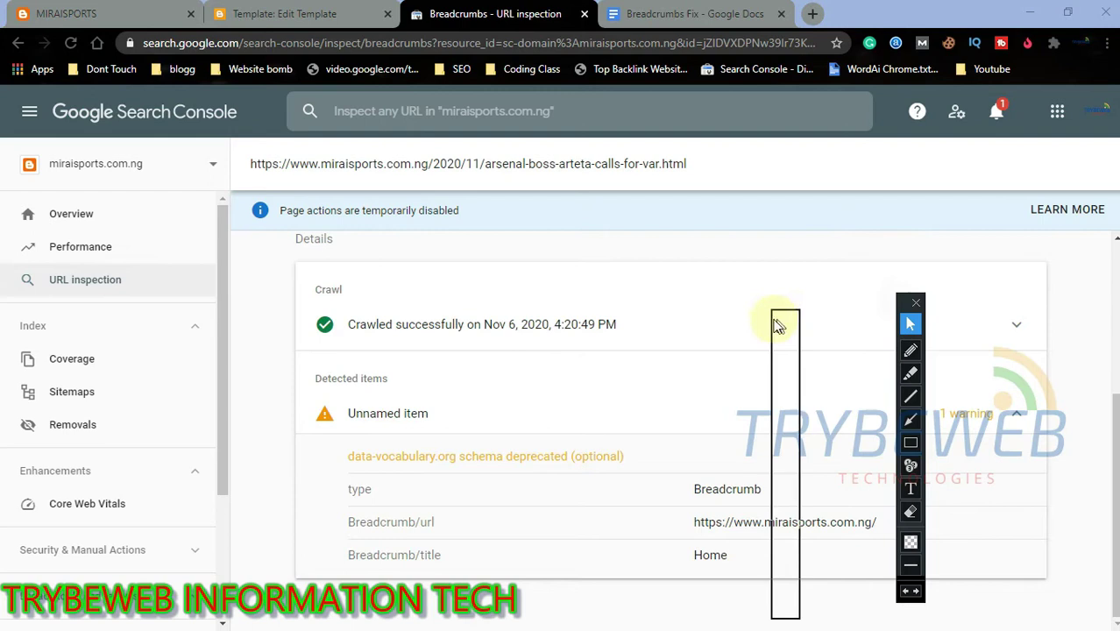
pyautogui.moveTo(777, 326); pyautogui.dragTo(265, 326)
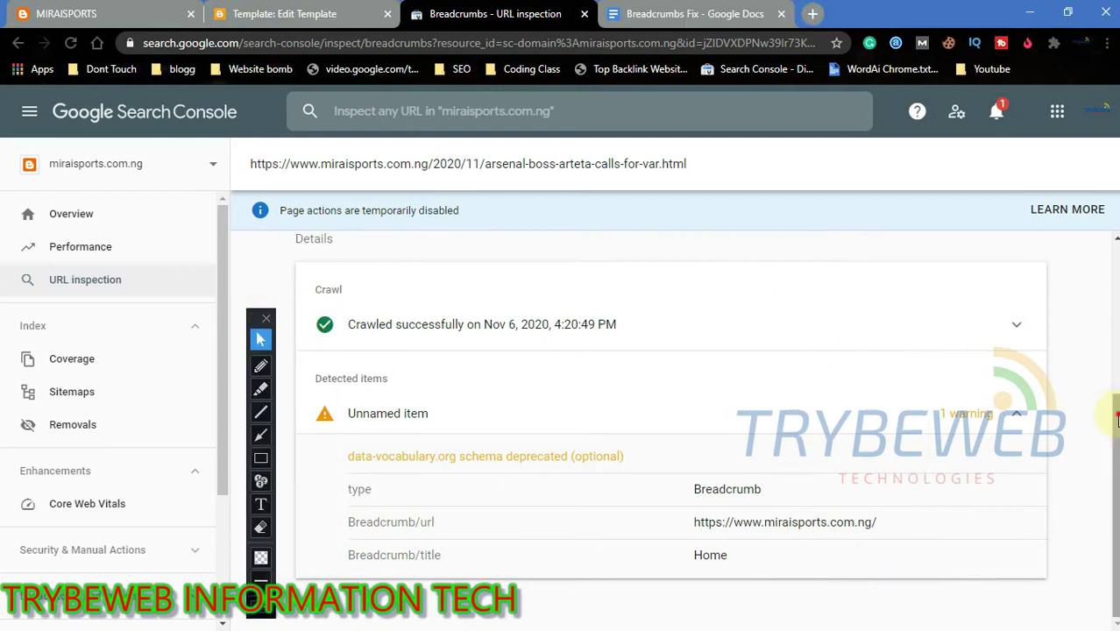
pyautogui.moveTo(1118, 421)
pyautogui.mouseDown()
pyautogui.moveTo(1106, 263)
pyautogui.moveTo(952, 218)
pyautogui.mouseUp()
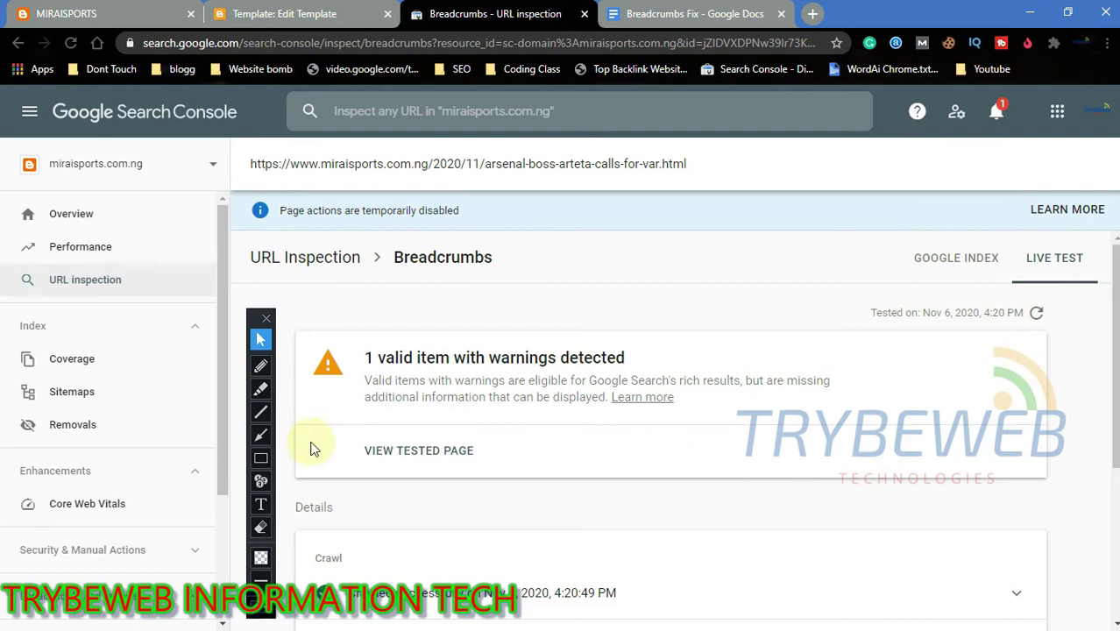
pyautogui.click(260, 458)
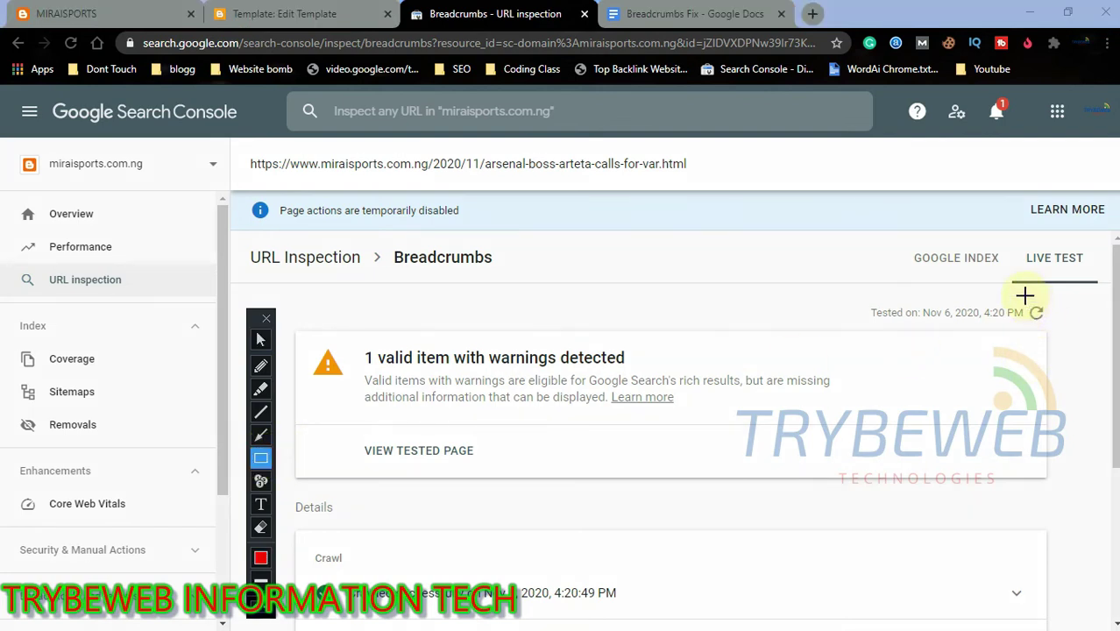
pyautogui.moveTo(1026, 296); pyautogui.dragTo(1048, 325)
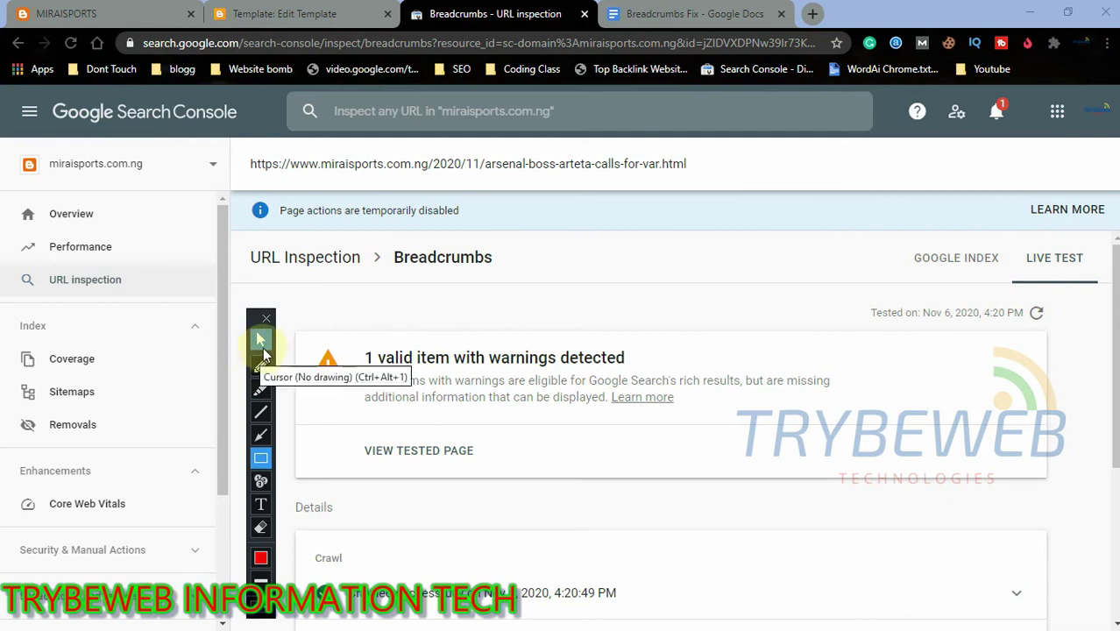
pyautogui.click(260, 339)
pyautogui.click(1037, 314)
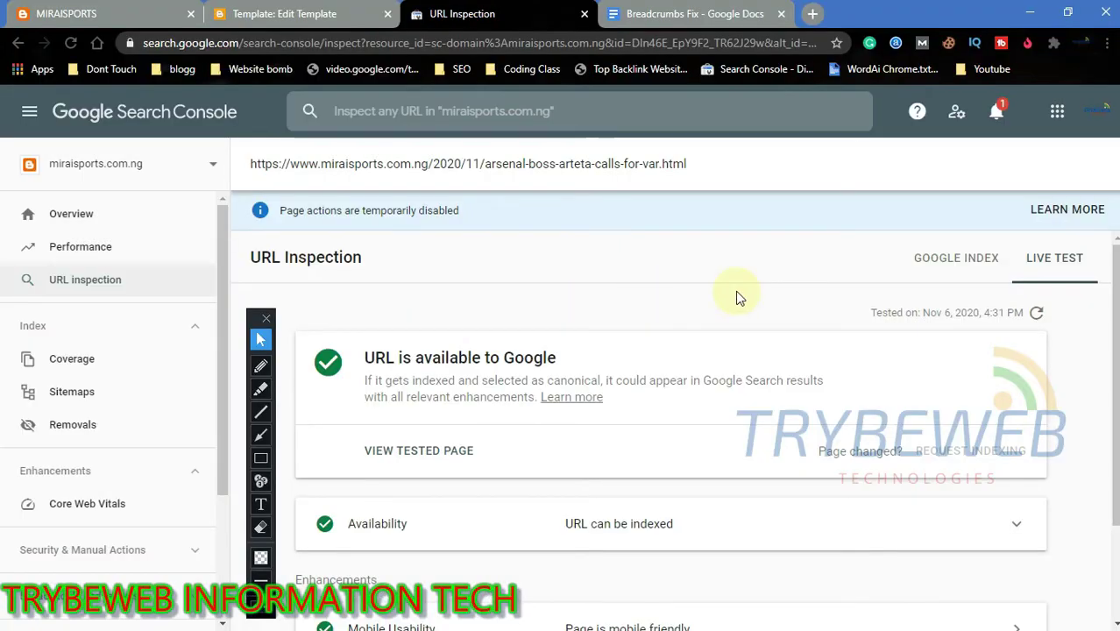
pyautogui.click(261, 458)
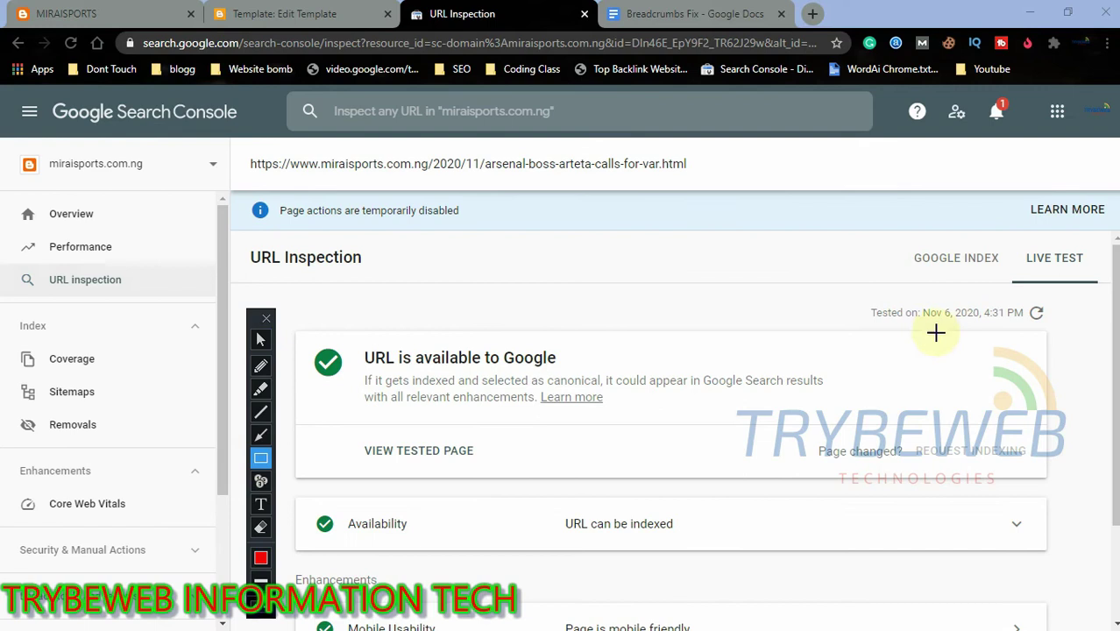
pyautogui.moveTo(893, 314); pyautogui.dragTo(1030, 333)
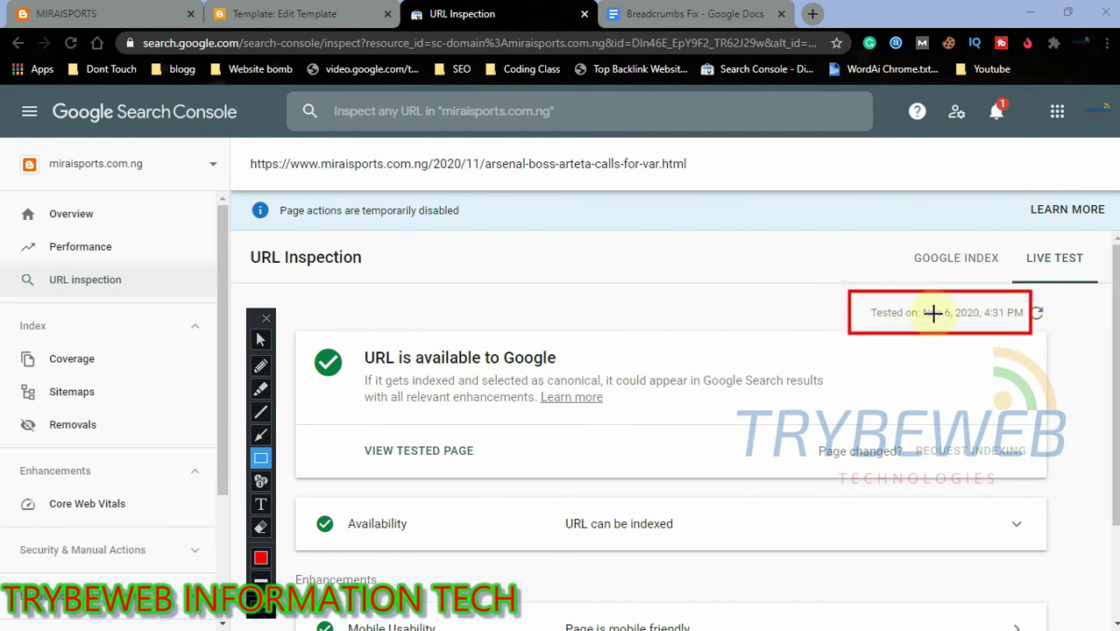
pyautogui.click(259, 339)
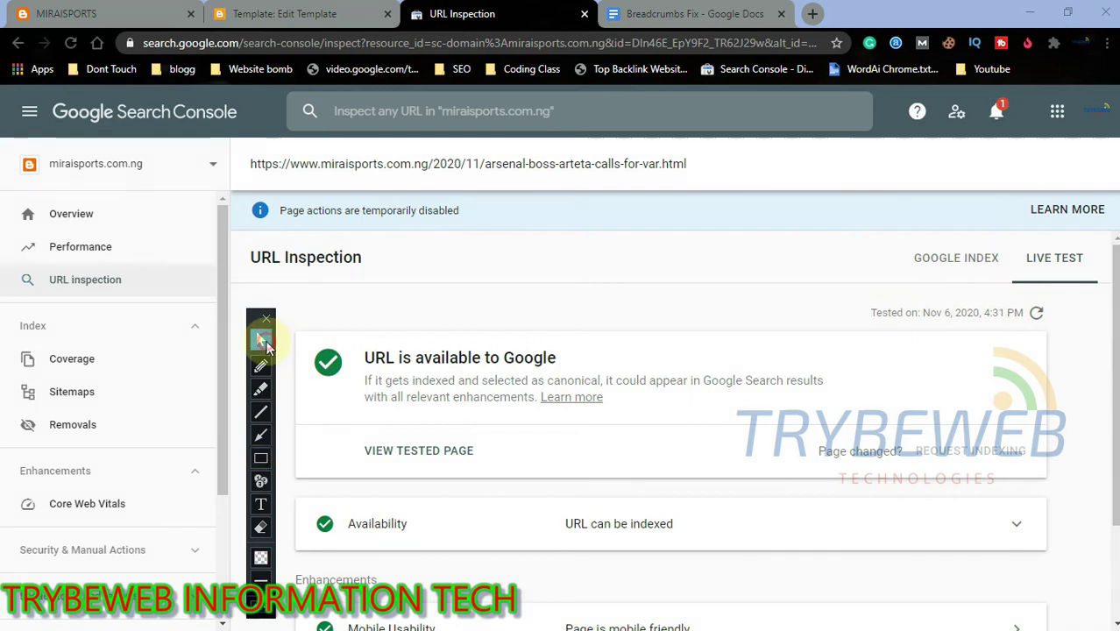
pyautogui.moveTo(256, 317); pyautogui.dragTo(144, 294)
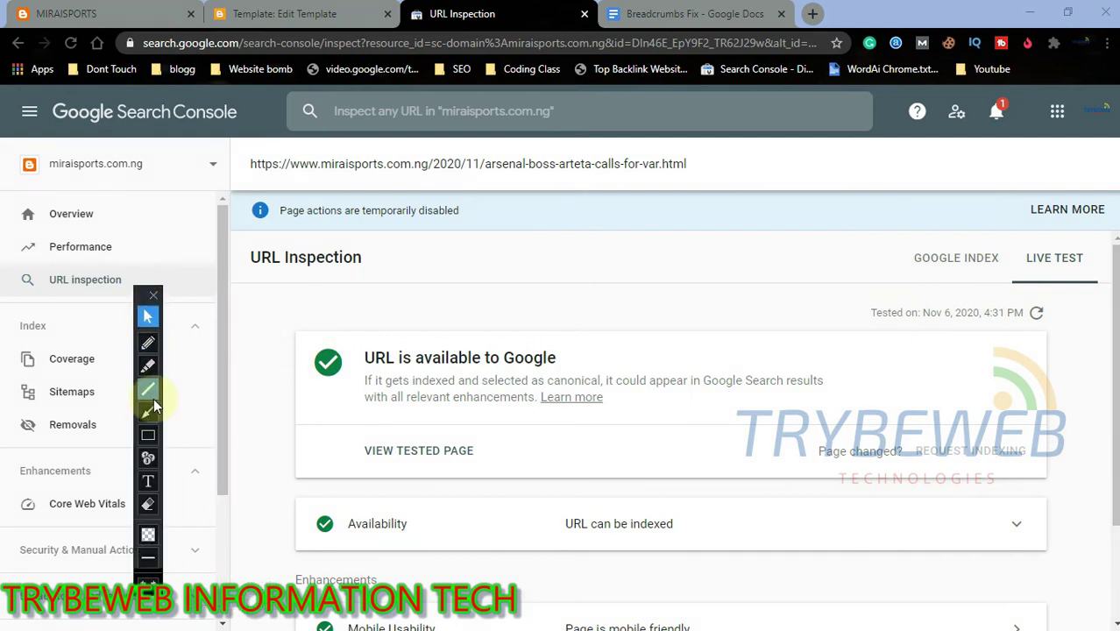
pyautogui.click(151, 433)
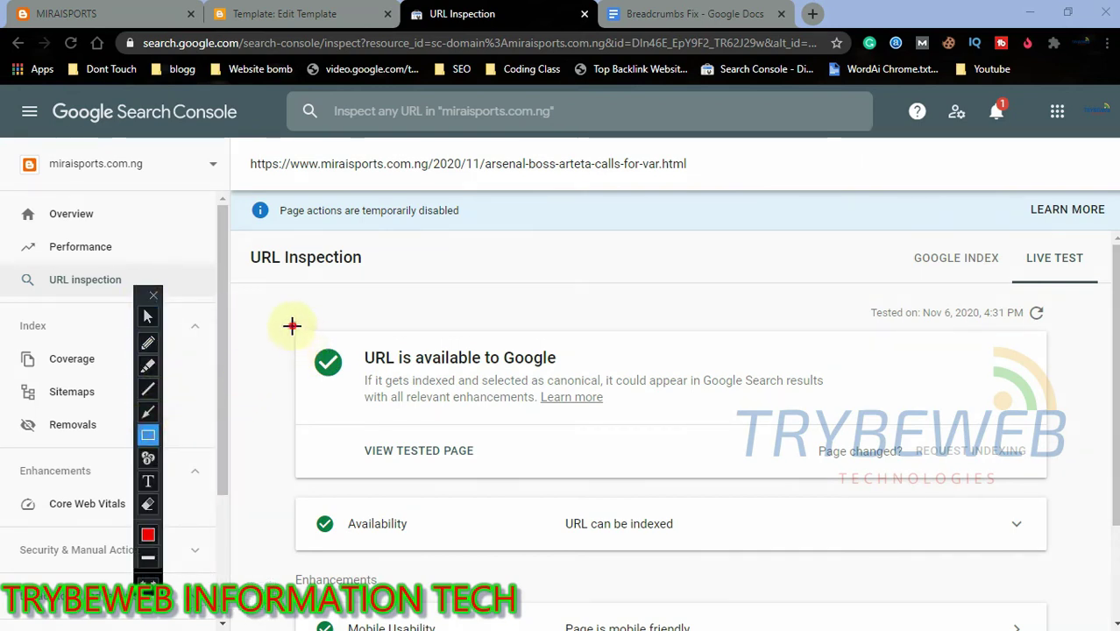
pyautogui.moveTo(292, 326); pyautogui.dragTo(1036, 479)
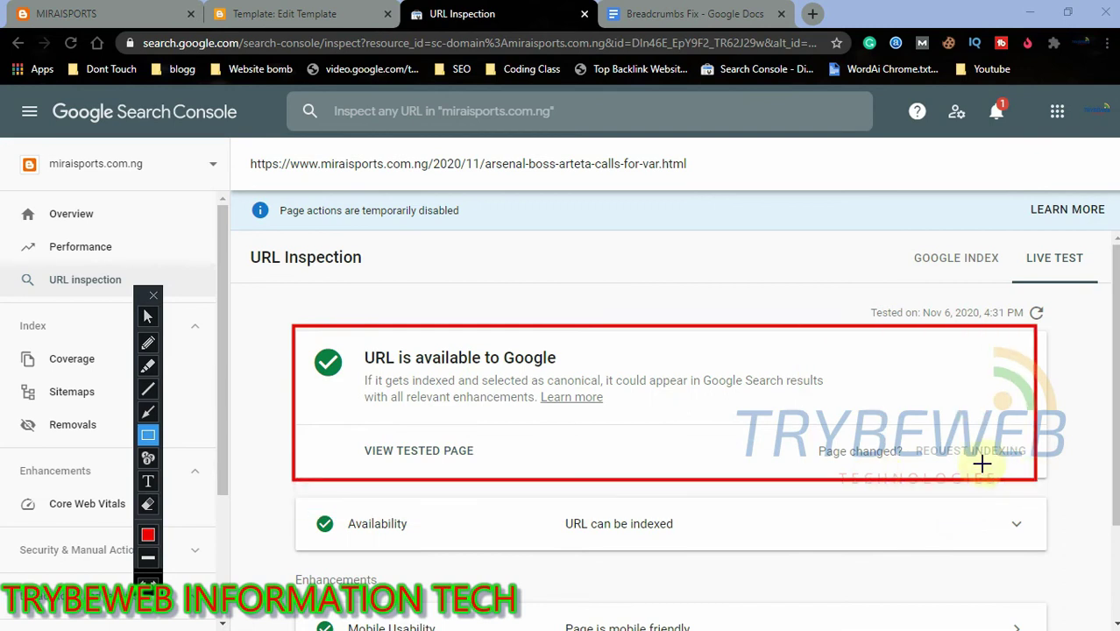
pyautogui.click(148, 316)
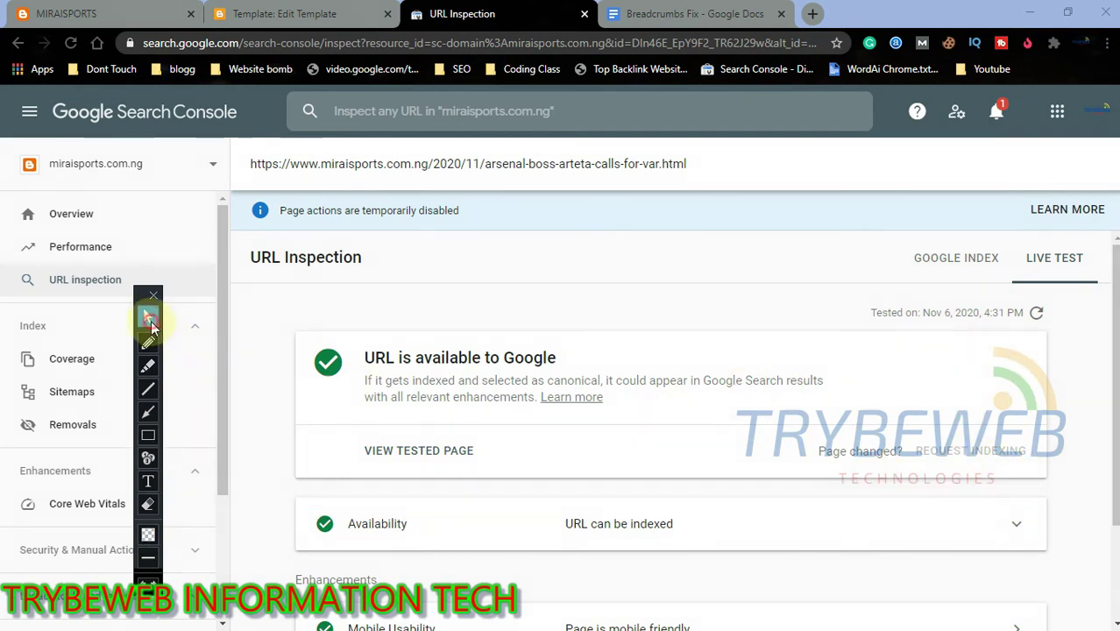
pyautogui.scroll(-3, 613, 394)
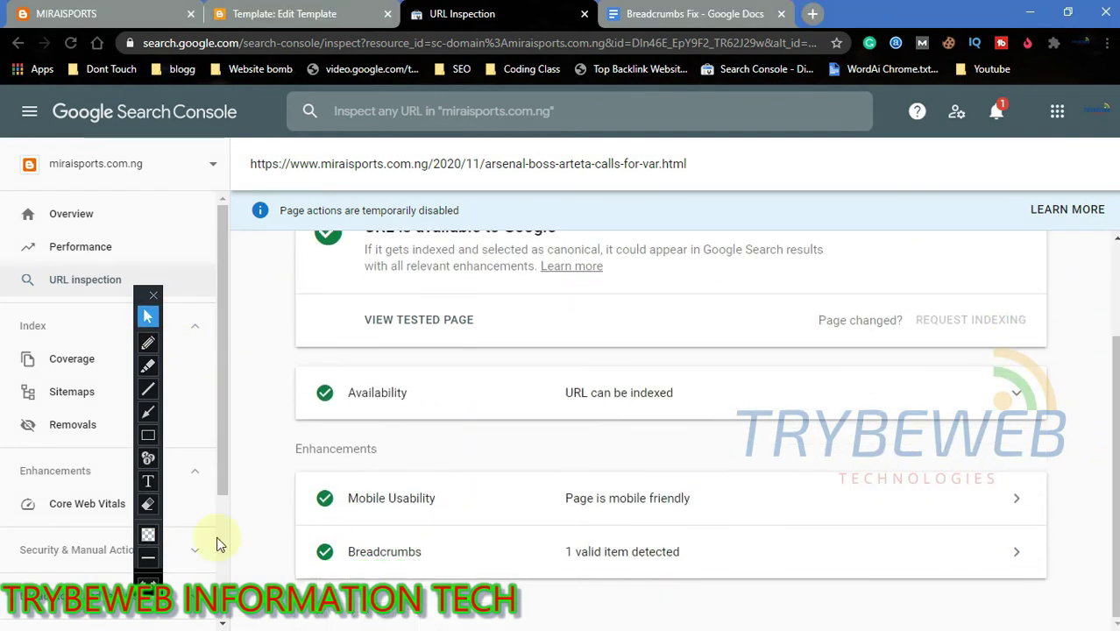
pyautogui.click(148, 435)
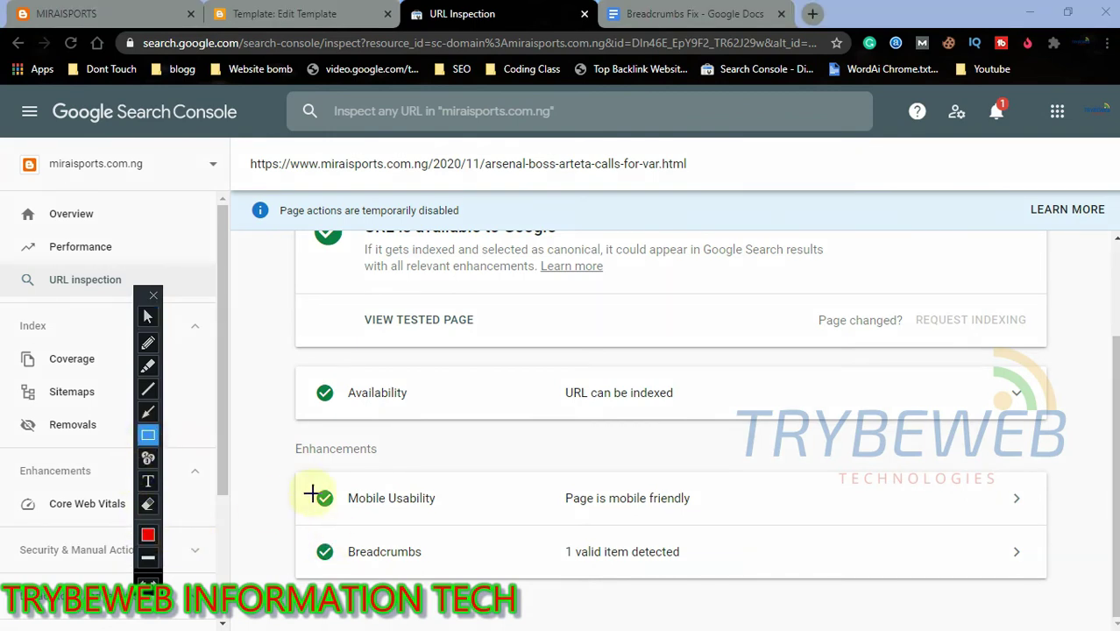
pyautogui.moveTo(540, 520); pyautogui.dragTo(807, 518)
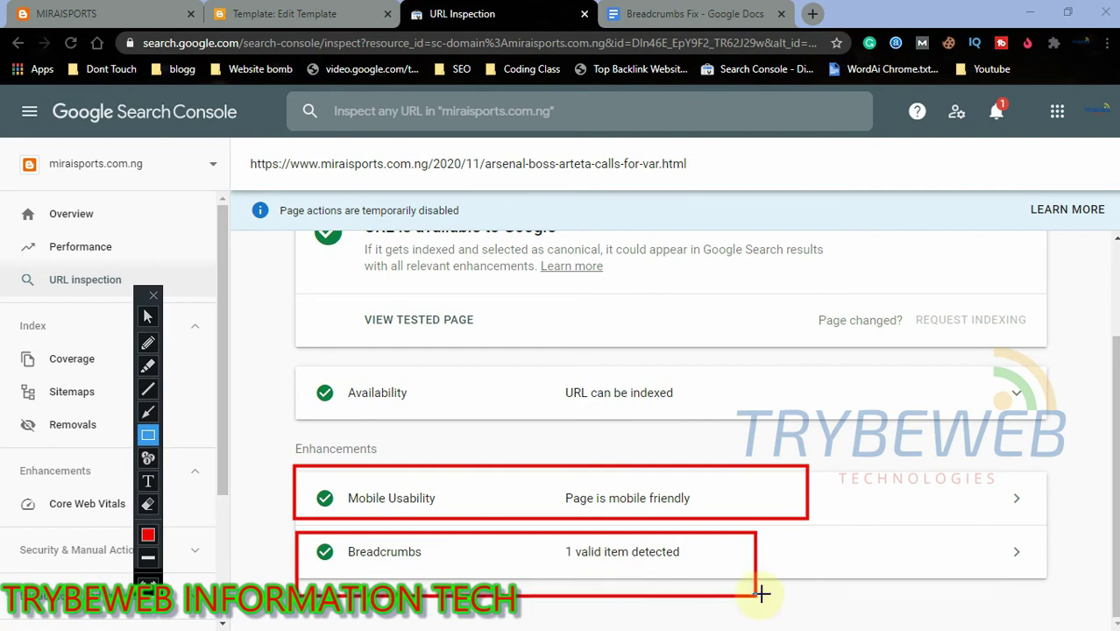
pyautogui.moveTo(329, 561); pyautogui.dragTo(845, 566)
pyautogui.hotkey('ctrl', 'z')
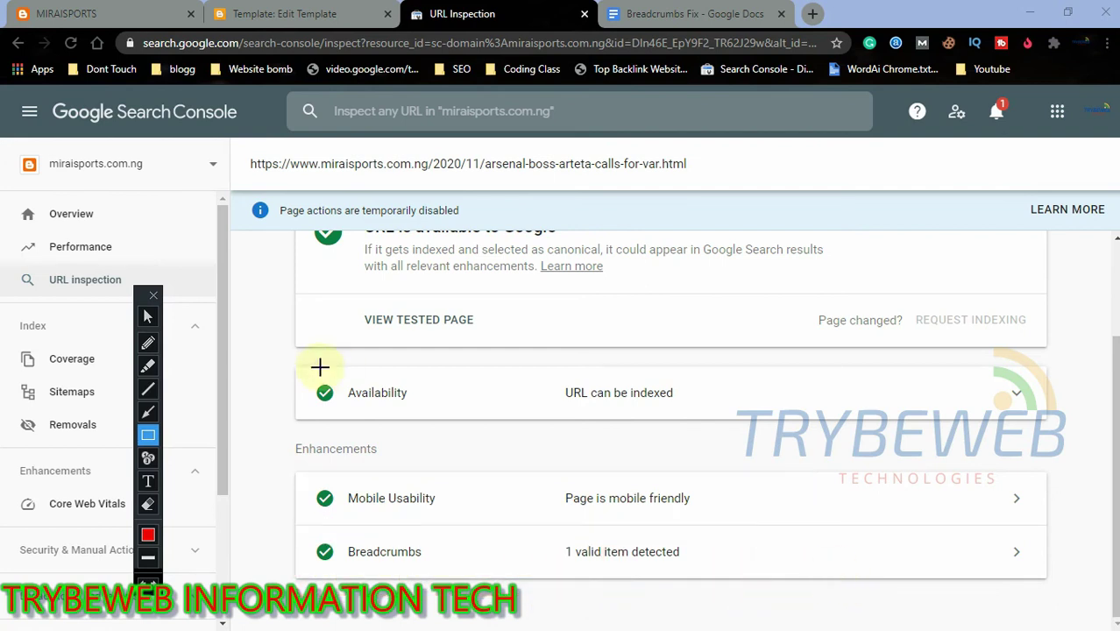
pyautogui.click(148, 316)
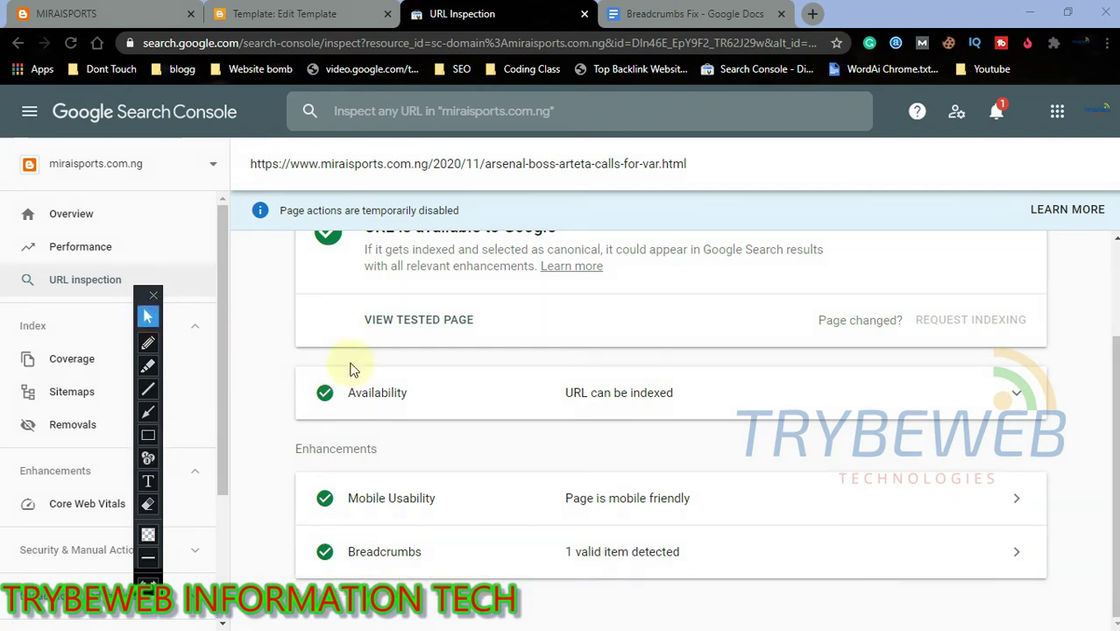
pyautogui.click(788, 551)
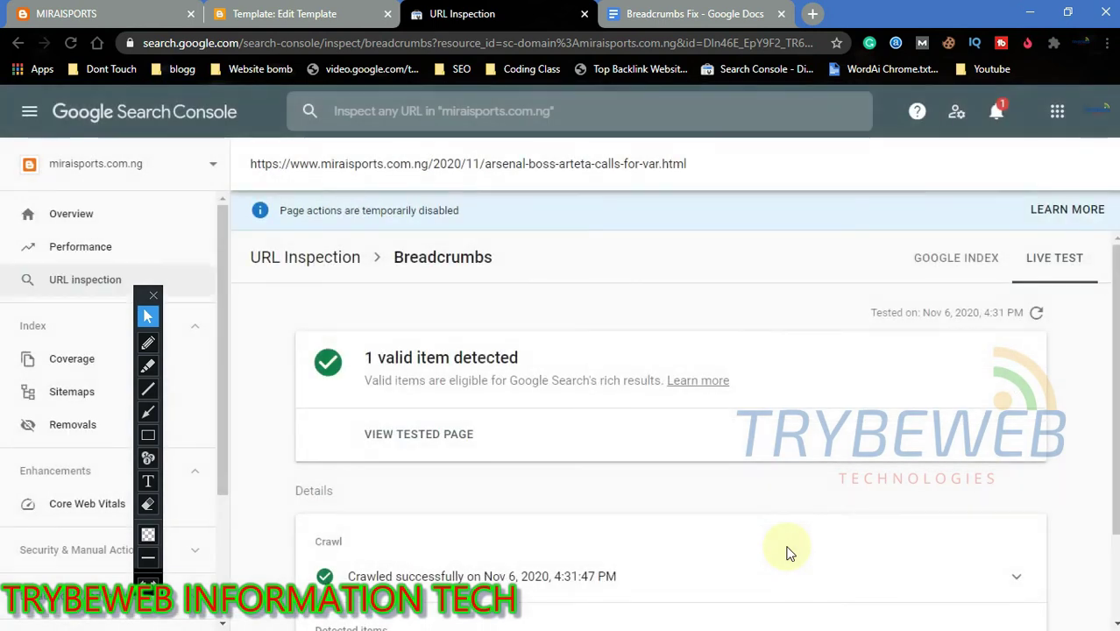
# Step: Expand the detected ARSENAL BreadcrumbList item to review its Home list item, then return to the top
pyautogui.scroll(-2, 789, 552)
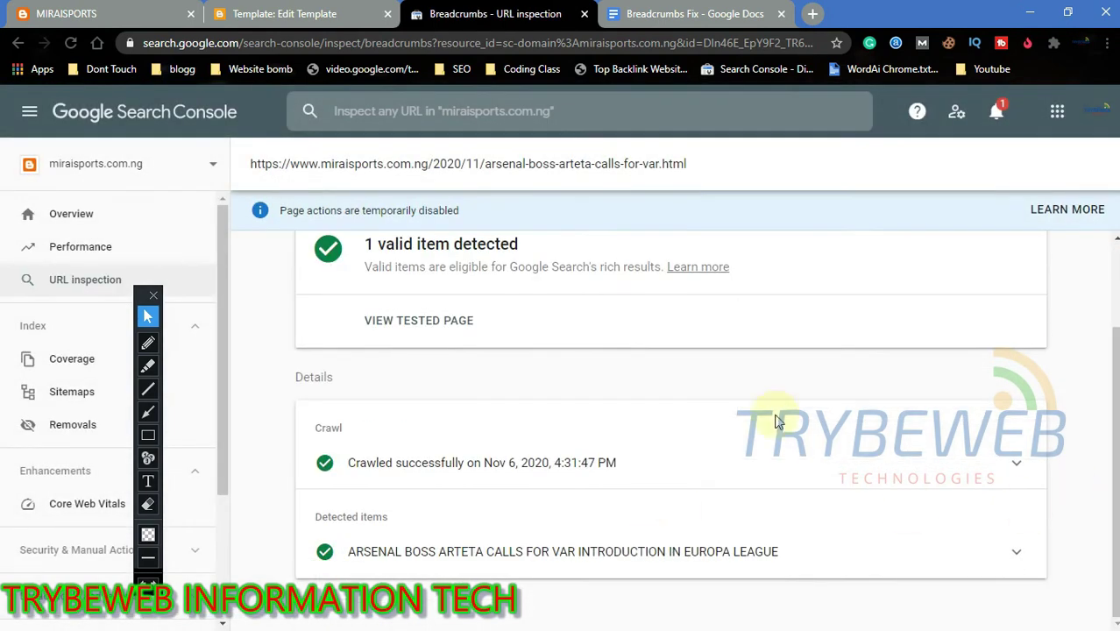
pyautogui.click(782, 554)
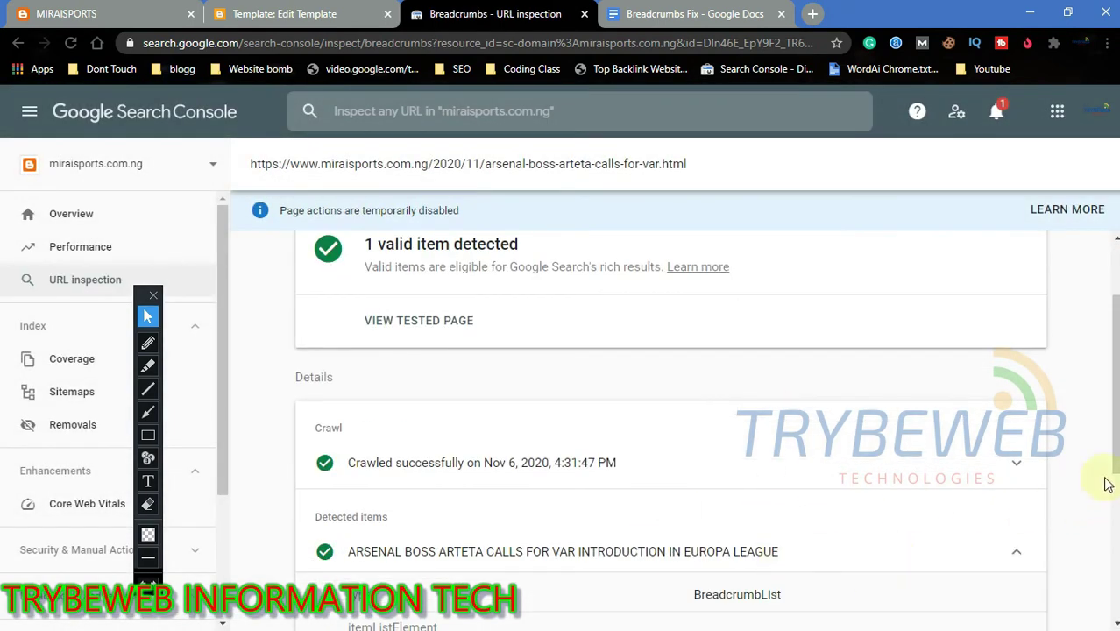
pyautogui.scroll(-3, 1102, 480)
pyautogui.scroll(-1, 670, 421)
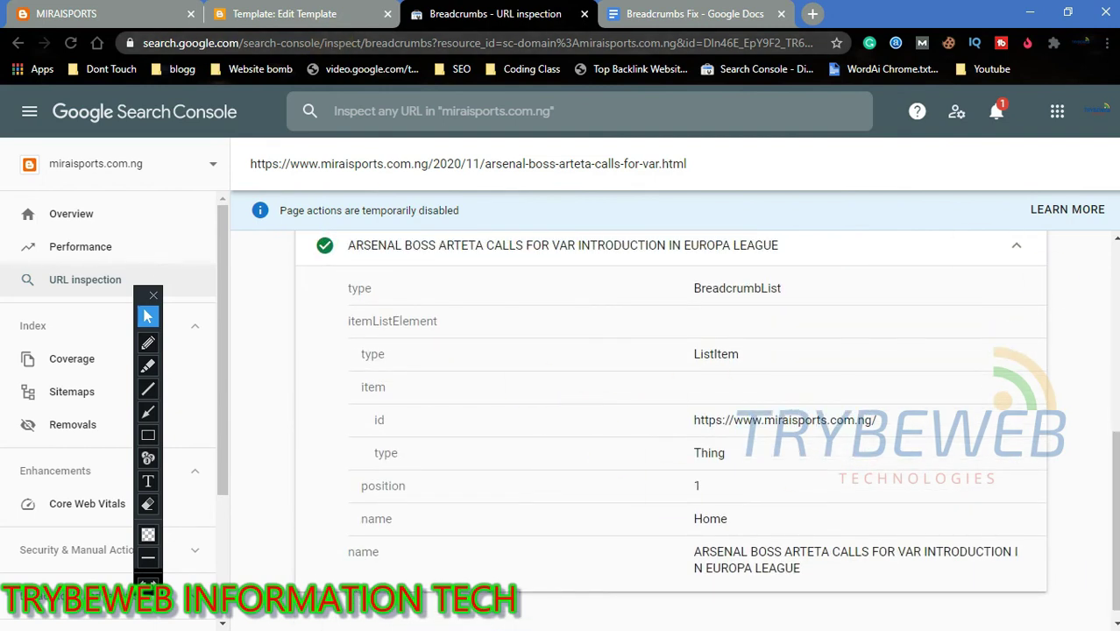
pyautogui.press('Home')
# Step: Copy the Barcelona vs Real Betis article link from MIRAISPORTS and paste it into Search Console's inspect bar
pyautogui.click(331, 10)
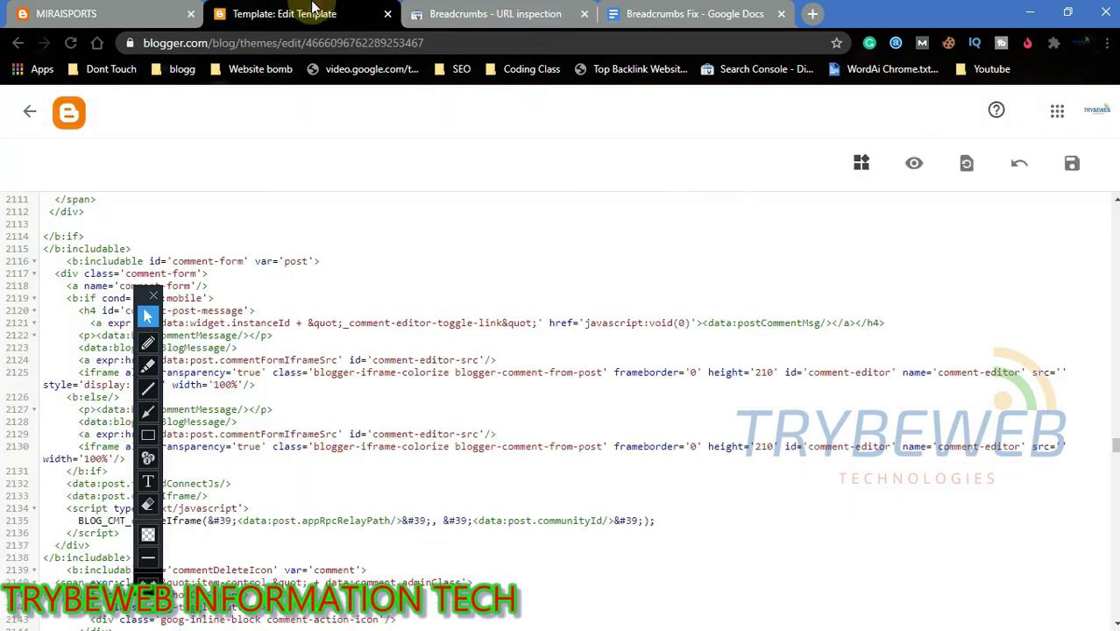
pyautogui.click(53, 13)
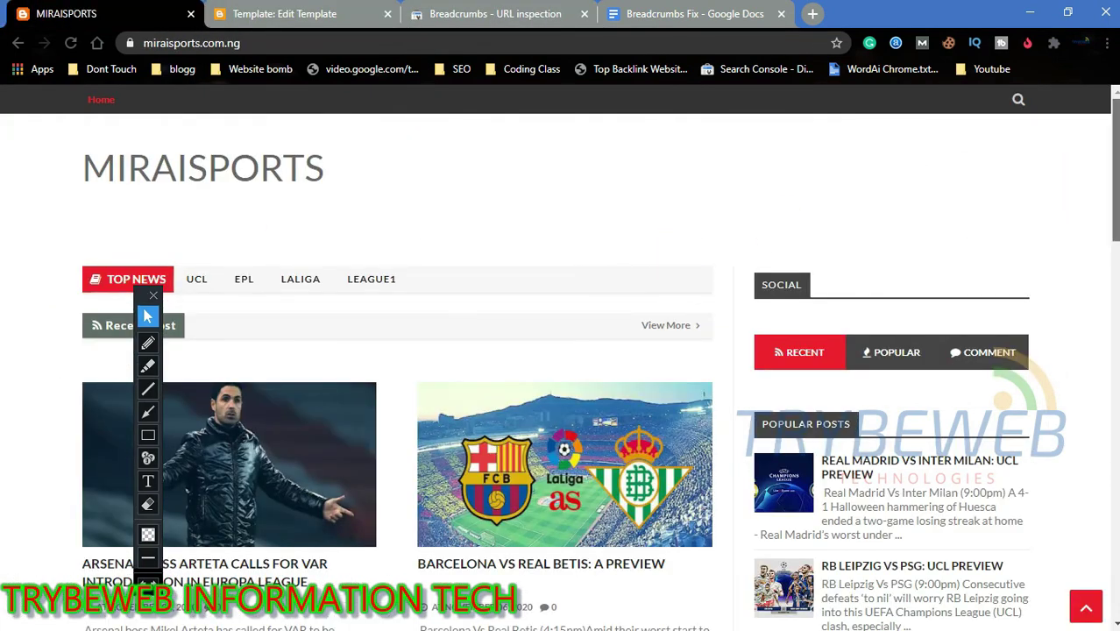
pyautogui.scroll(-1, 603, 360)
pyautogui.rightClick(604, 359)
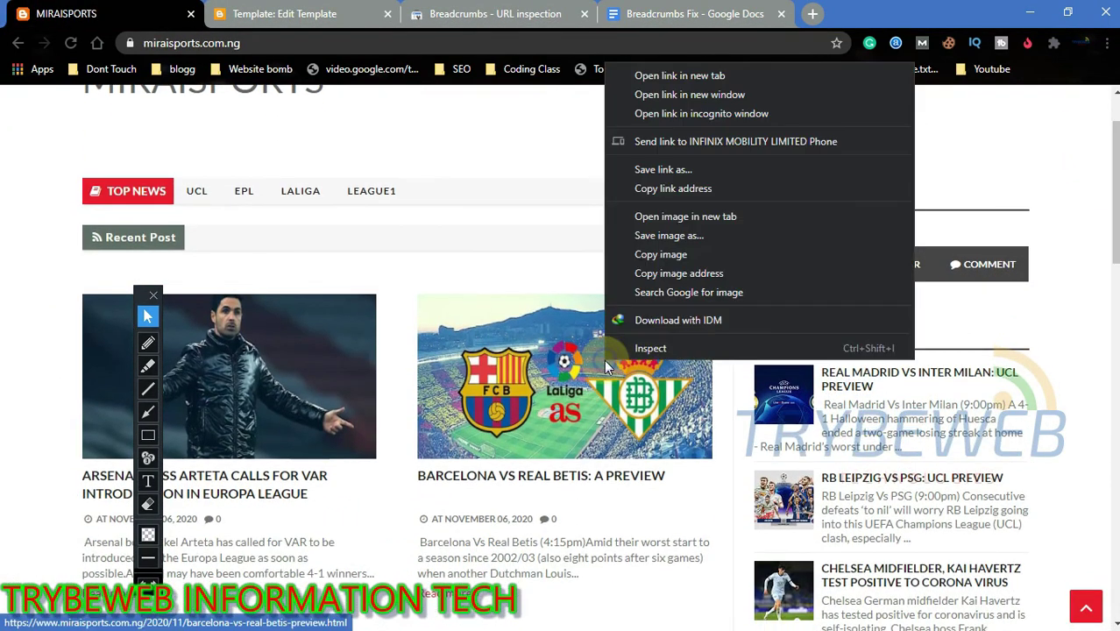
pyautogui.click(671, 188)
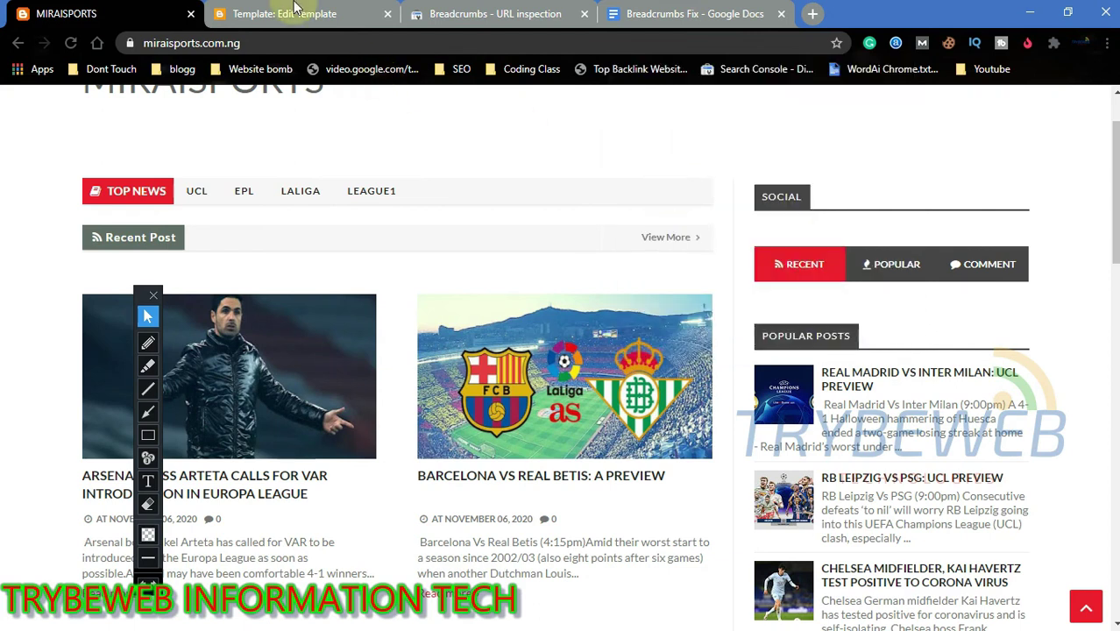
pyautogui.click(451, 13)
pyautogui.click(418, 116)
pyautogui.write('https://www.miraisports.com.ng/2020/11/barcelona-vs-real-betis-preview.html')
# Step: Inspect the pasted Barcelona article URL and run TEST LIVE URL on it
pyautogui.press('Return')
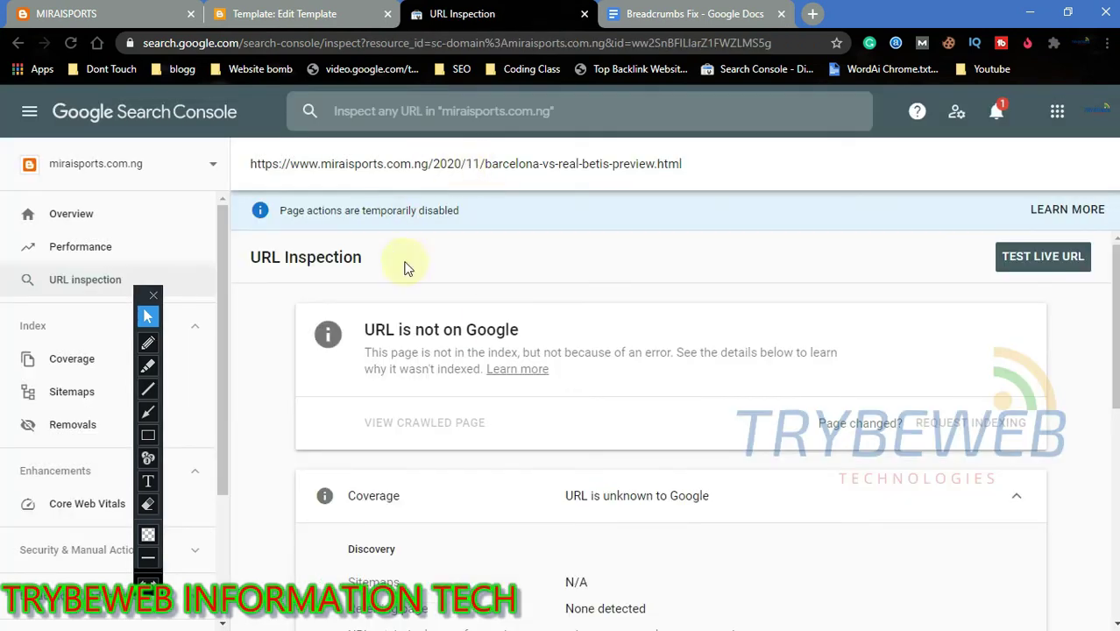
pyautogui.moveTo(1116, 368)
pyautogui.mouseDown()
pyautogui.moveTo(1117, 565)
pyautogui.moveTo(1109, 263)
pyautogui.mouseUp()
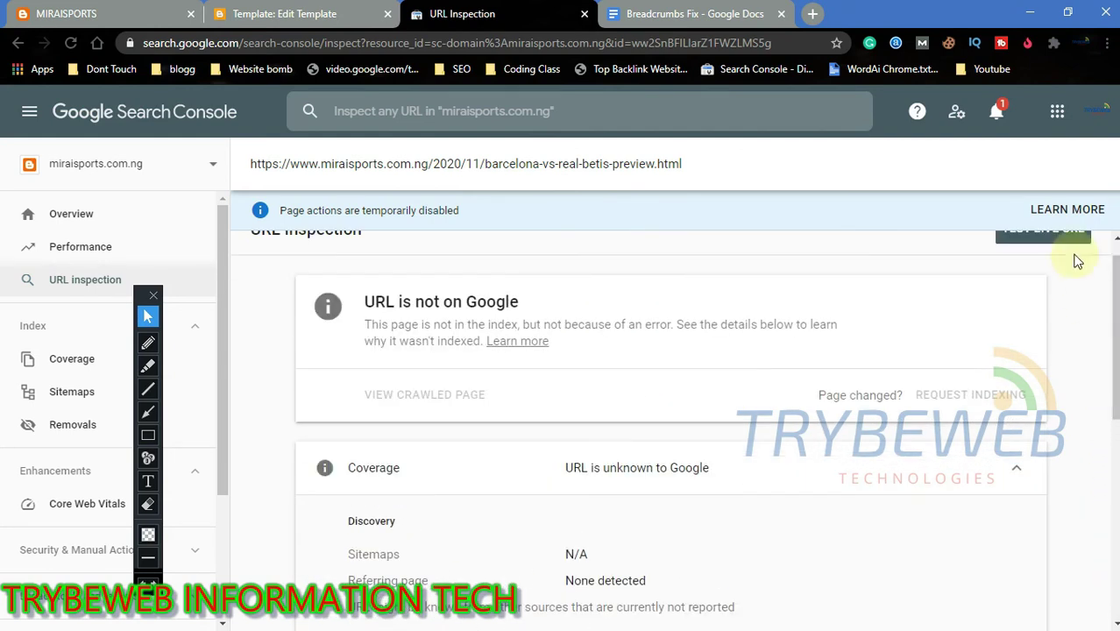
pyautogui.click(1030, 258)
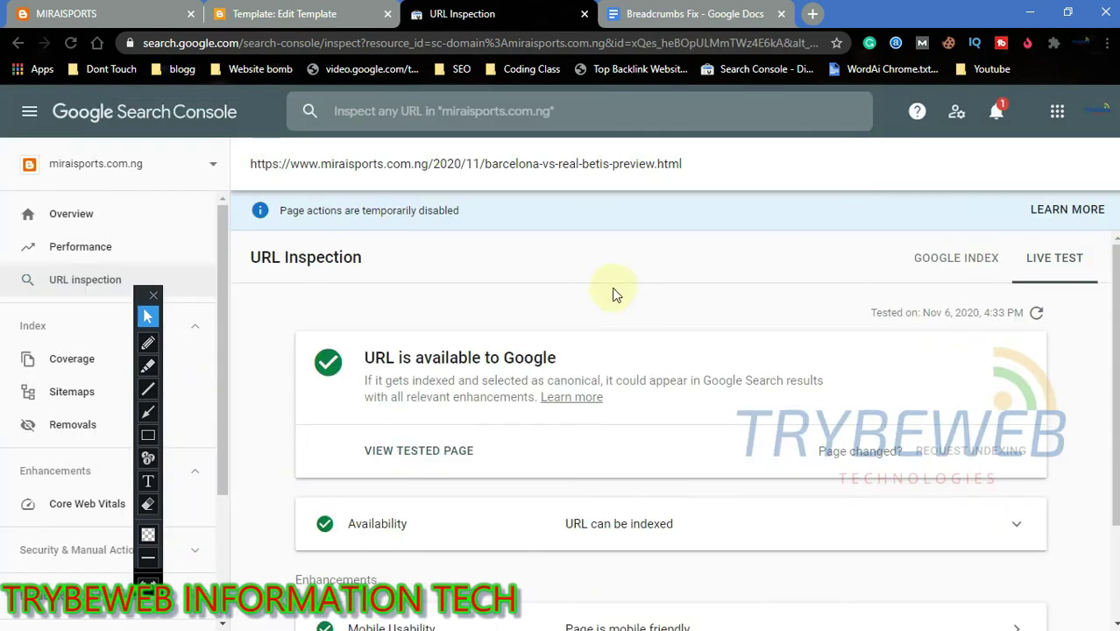
# Step: Box the 'URL is available to Google' result and live test timestamp on screen, then clear the annotations
pyautogui.click(148, 435)
pyautogui.moveTo(300, 342)
pyautogui.mouseDown()
pyautogui.moveTo(661, 487)
pyautogui.moveTo(767, 473)
pyautogui.mouseUp()
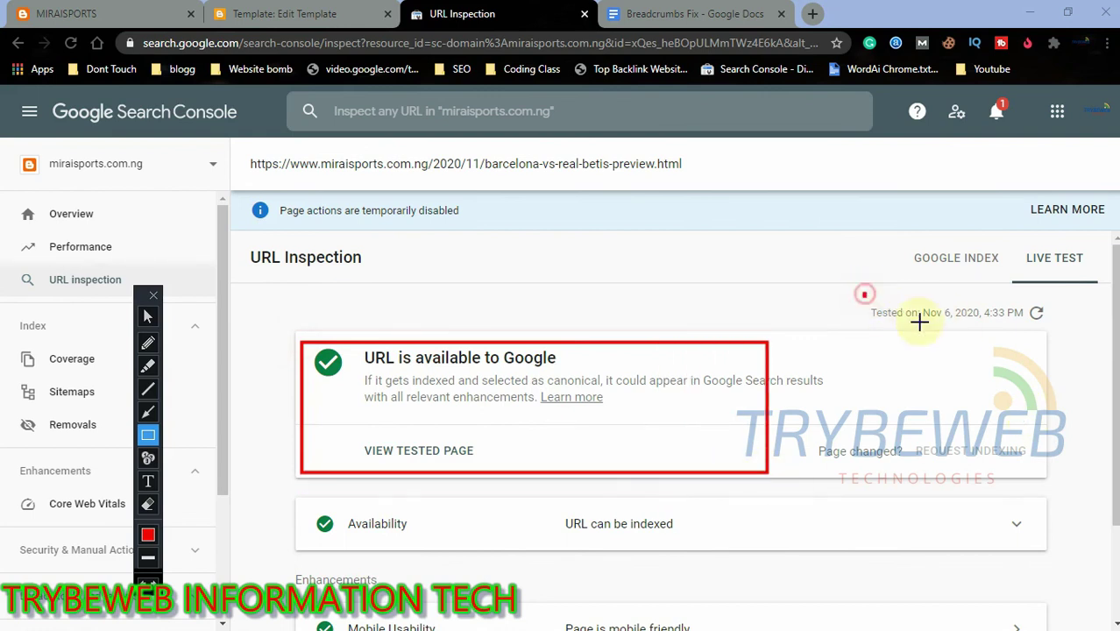
pyautogui.moveTo(920, 322); pyautogui.dragTo(1043, 346)
pyautogui.hotkey('ctrl', 'z')
pyautogui.hotkey('ctrl', 'z')
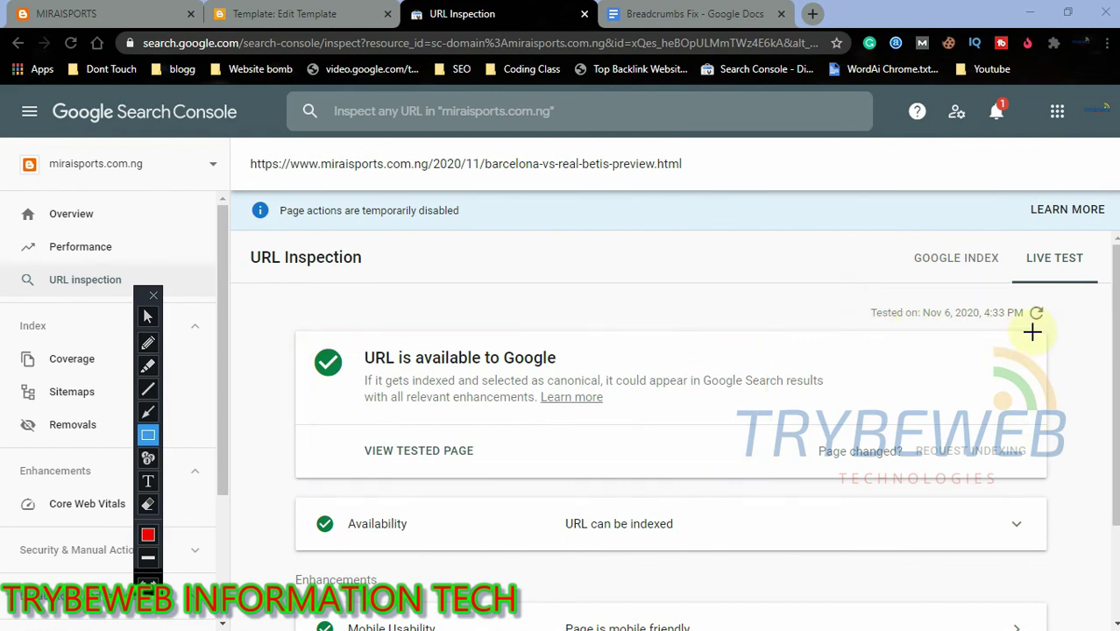
pyautogui.click(147, 316)
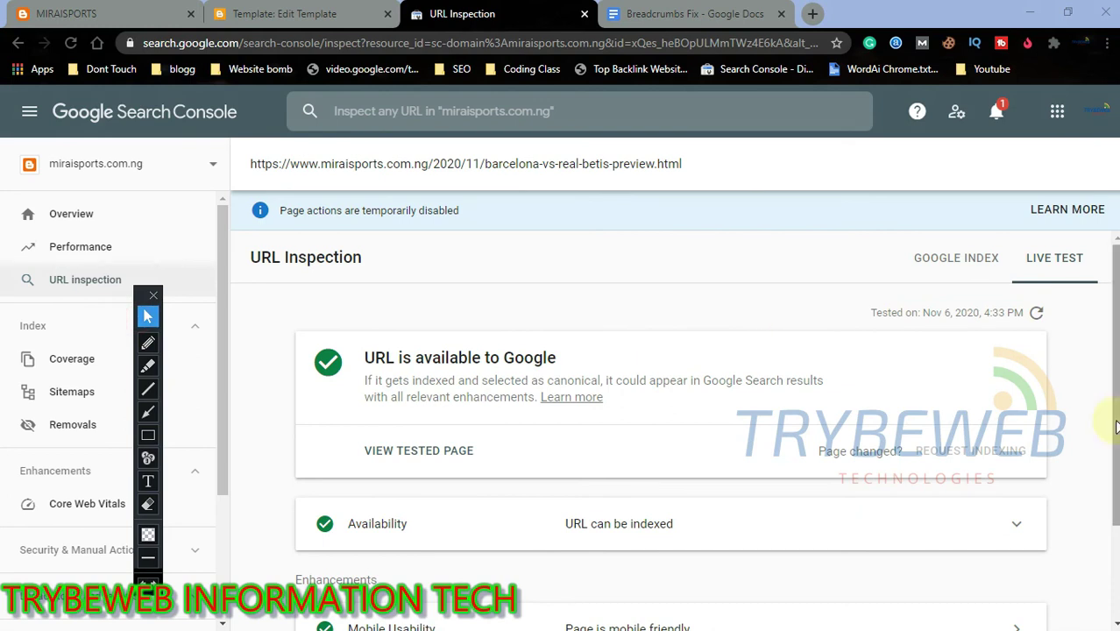